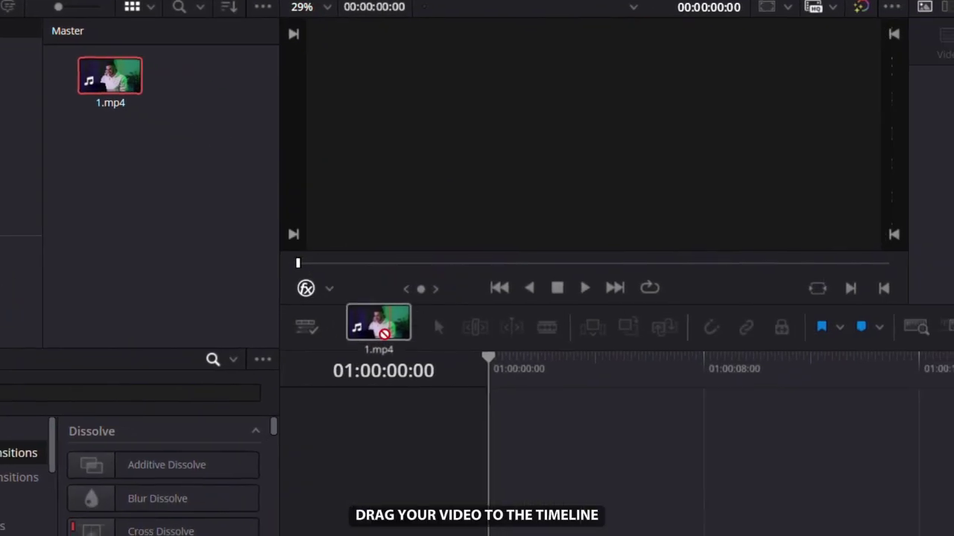
# Step: Place 1.mp4 on the timeline and add a Basic Title above it, extended to the clip's end
pyautogui.moveTo(378, 328); pyautogui.dragTo(495, 506)
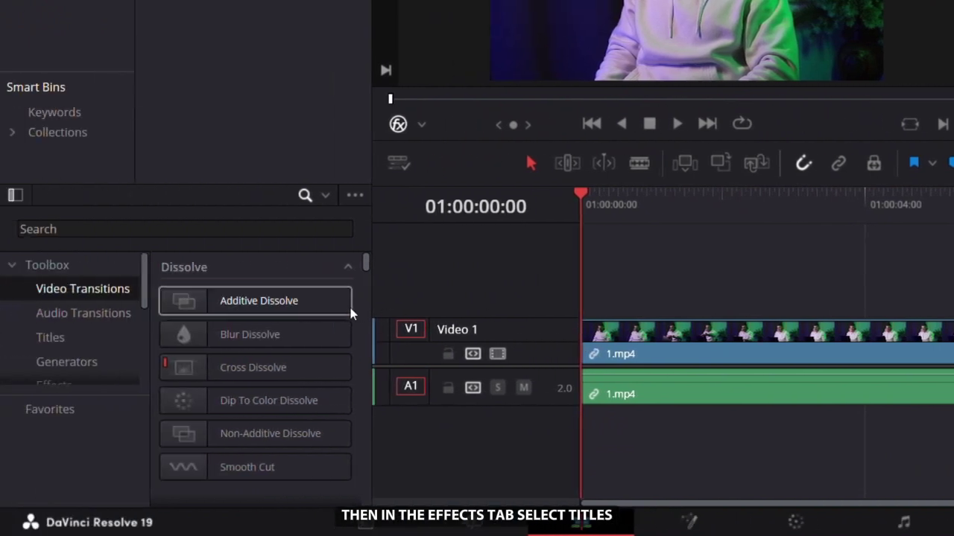
pyautogui.click(42, 339)
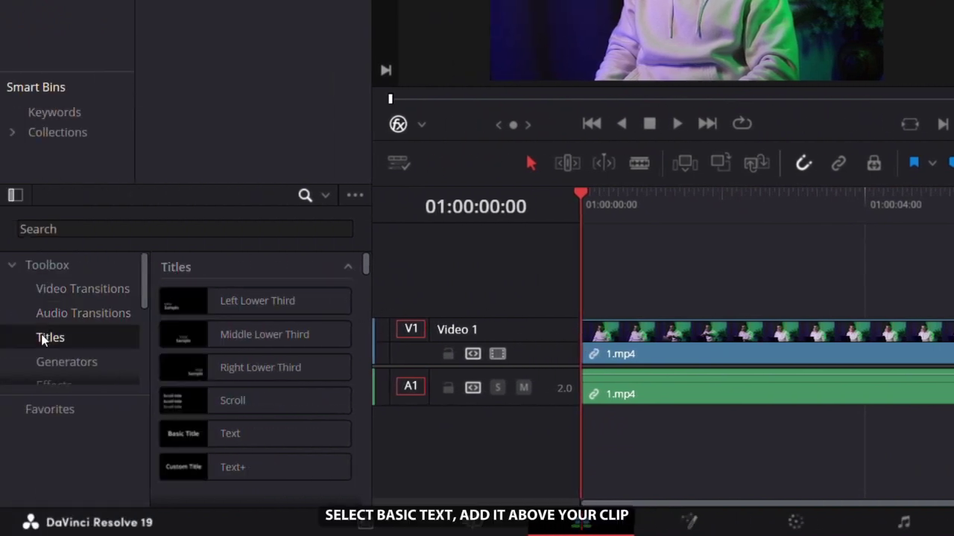
pyautogui.moveTo(179, 442); pyautogui.dragTo(383, 304)
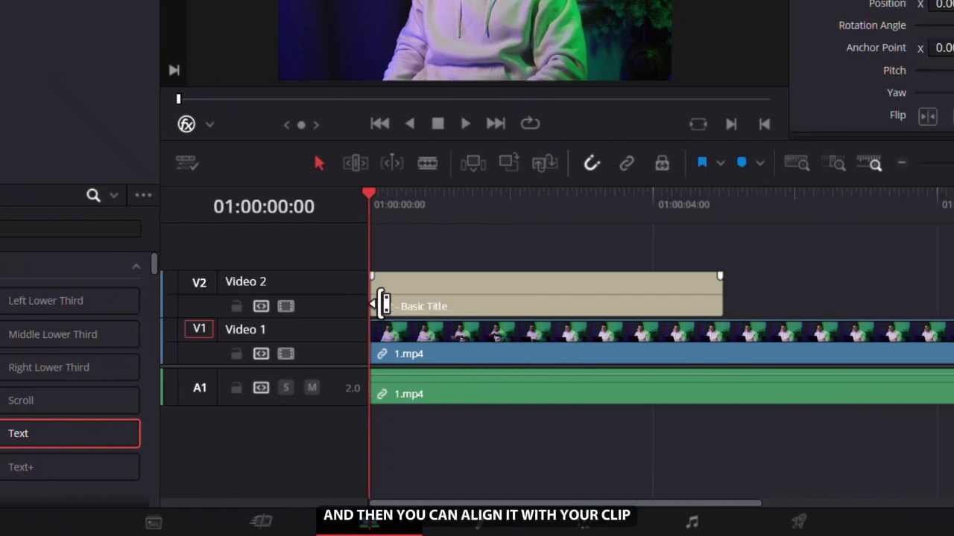
pyautogui.moveTo(722, 298); pyautogui.dragTo(953, 340)
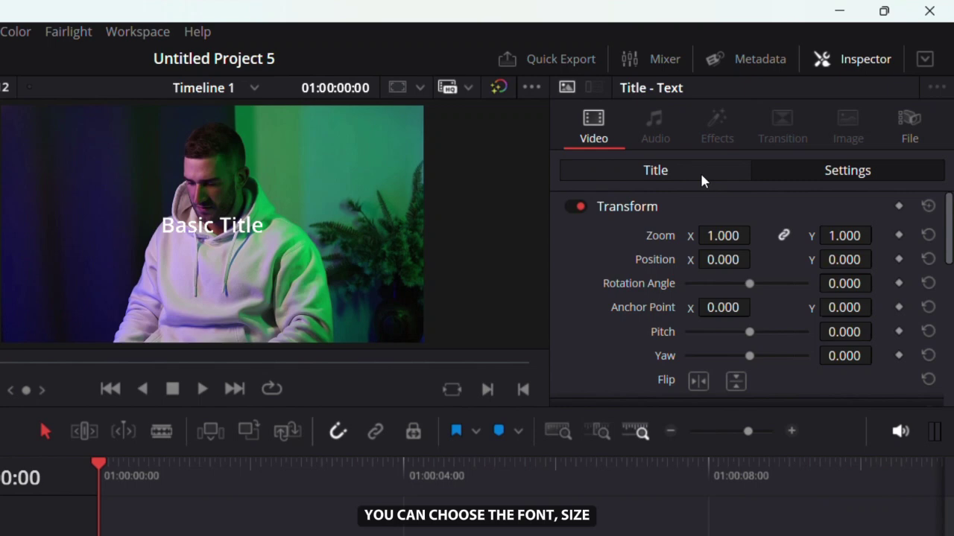
# Step: Retitle the text SUBSCRIBE in Oswald SemiBold size 367, and Alt-drag a copy of 1.mp4 onto Video 3
pyautogui.click(776, 74)
pyautogui.click(696, 239)
pyautogui.hotkey('ctrl', 'a')
pyautogui.write('SUBSCRI')
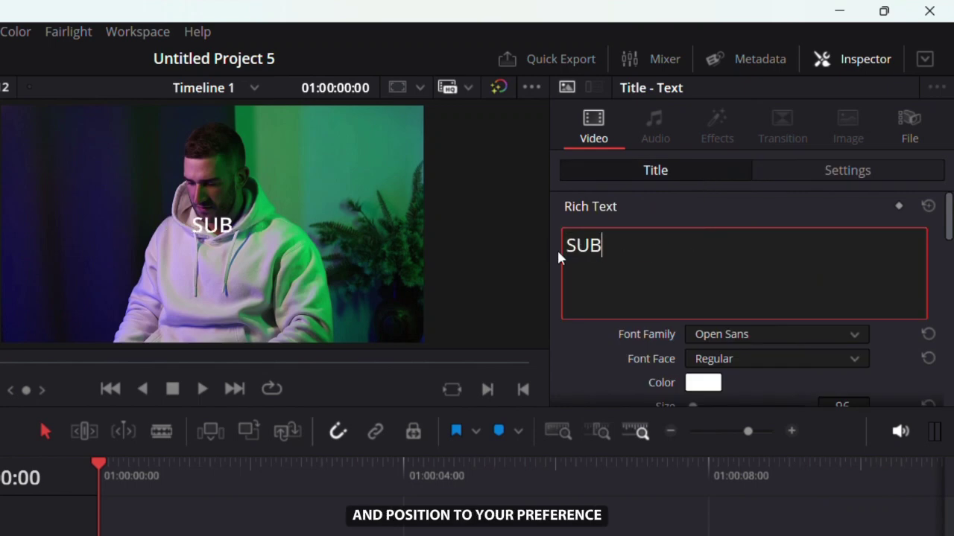
pyautogui.write('BE')
pyautogui.click(723, 335)
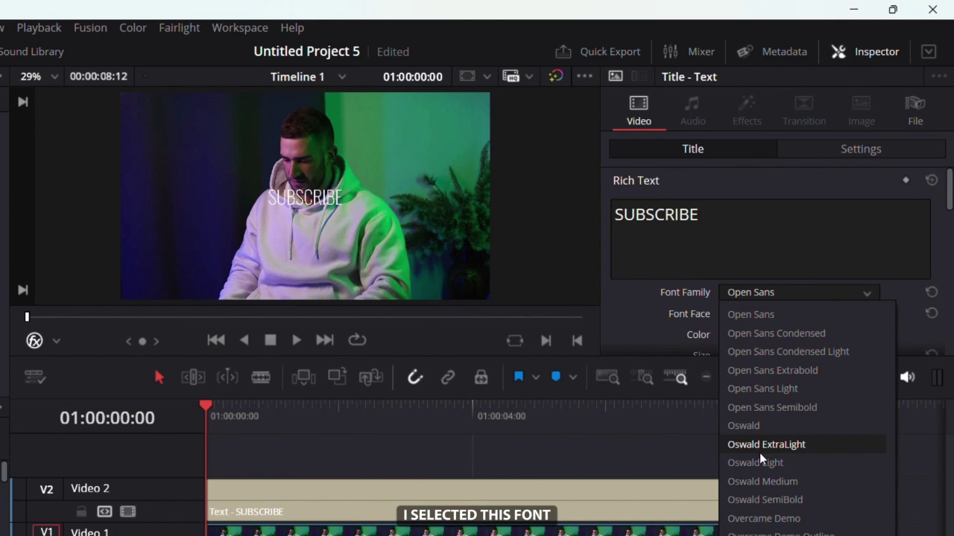
pyautogui.click(765, 500)
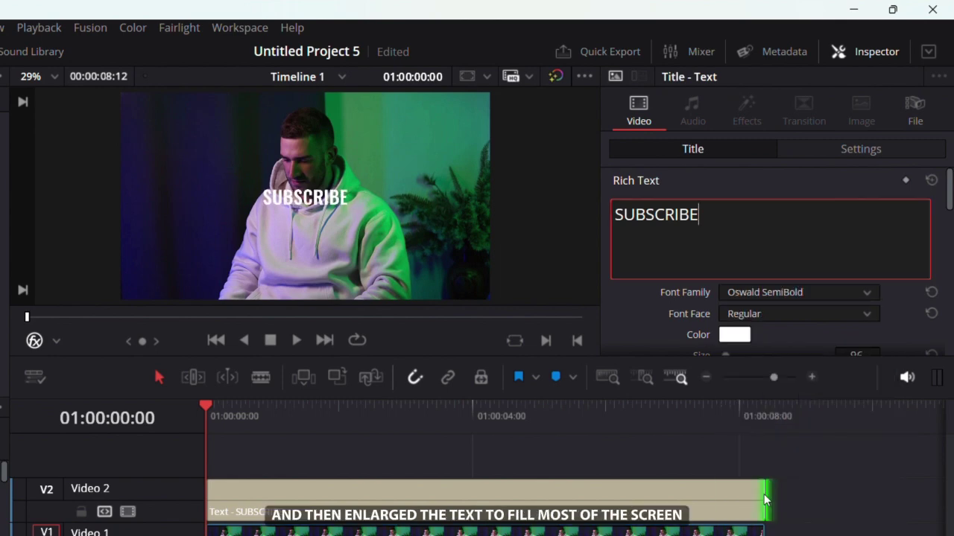
pyautogui.scroll(-1, 775, 315)
pyautogui.moveTo(740, 303); pyautogui.dragTo(731, 305)
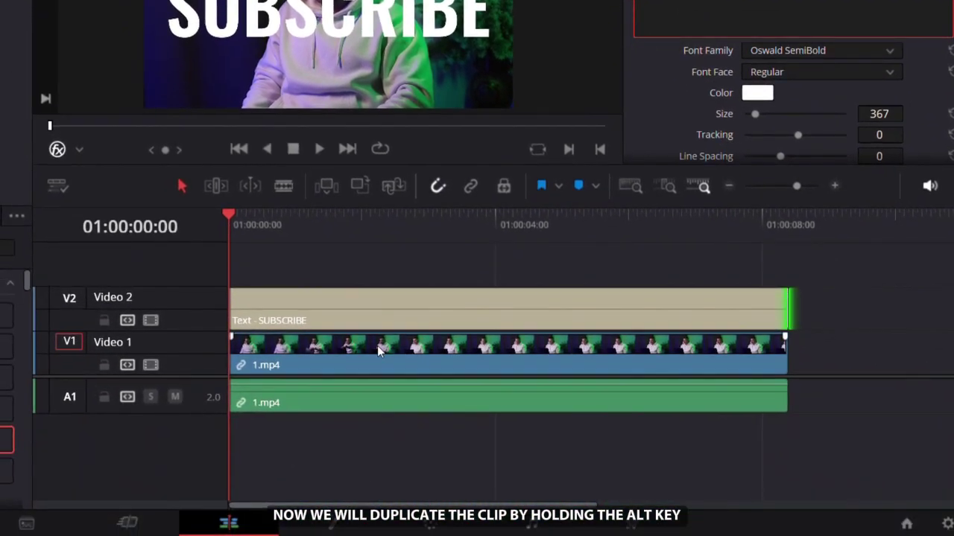
pyautogui.click(353, 535)
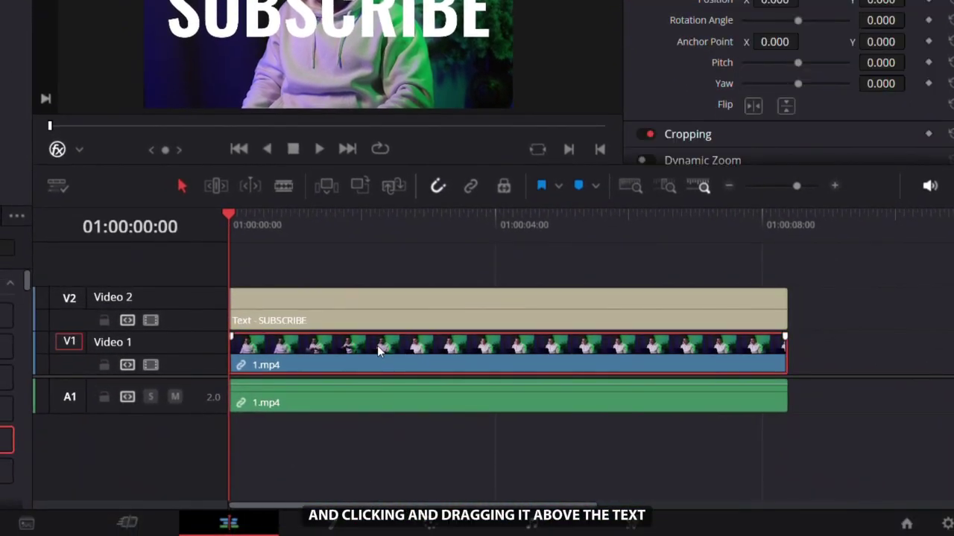
pyautogui.moveTo(377, 345); pyautogui.dragTo(359, 263)
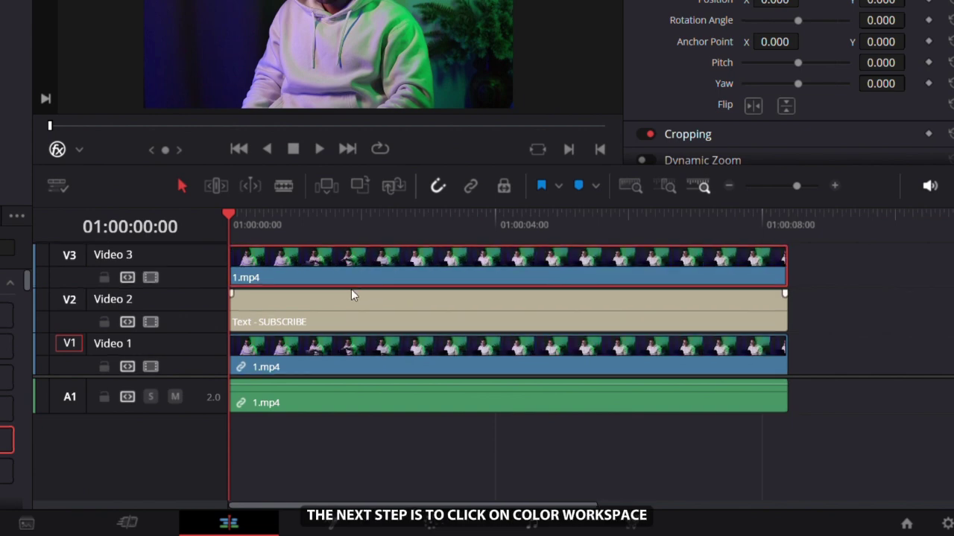
# Step: On the Color page, choose the Pen mask tool and go to frame 00:00:02:10
pyautogui.click(430, 523)
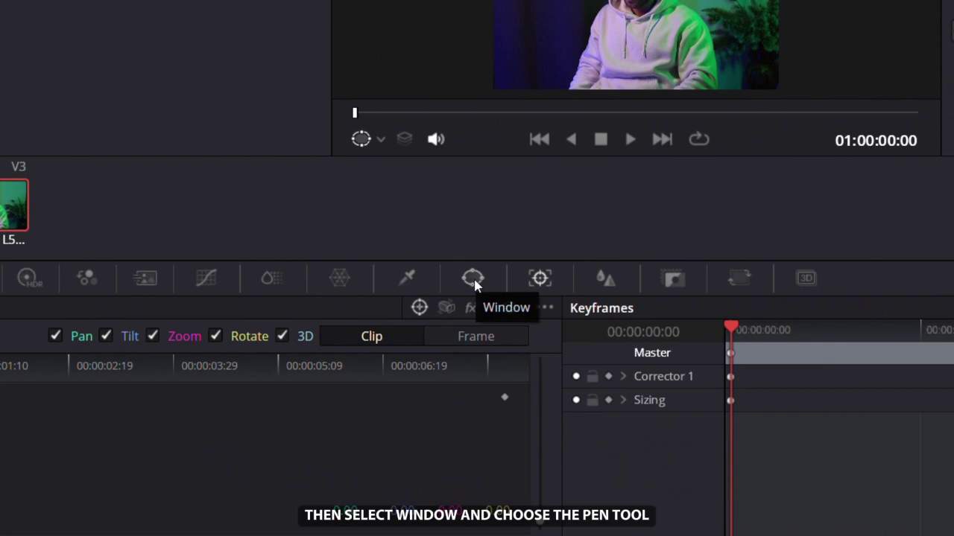
pyautogui.click(473, 278)
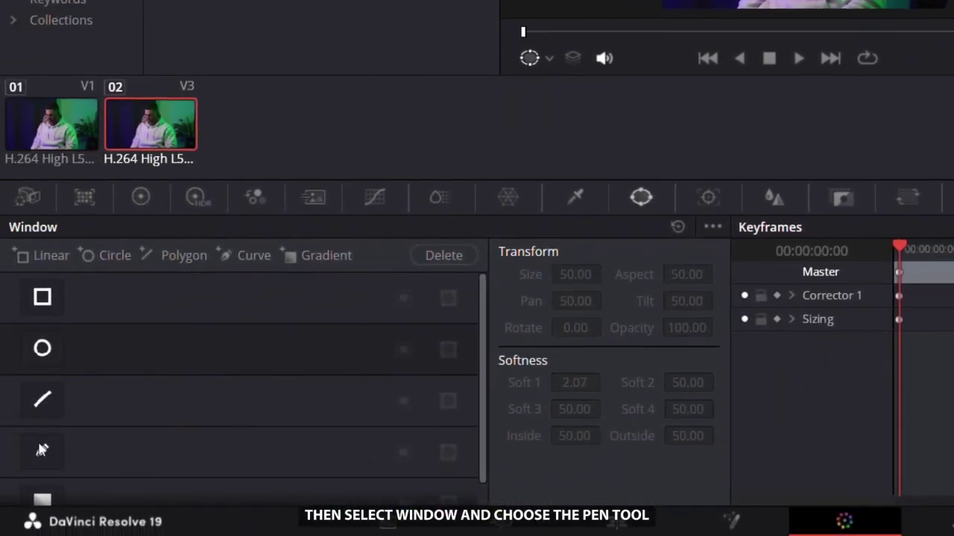
pyautogui.click(41, 452)
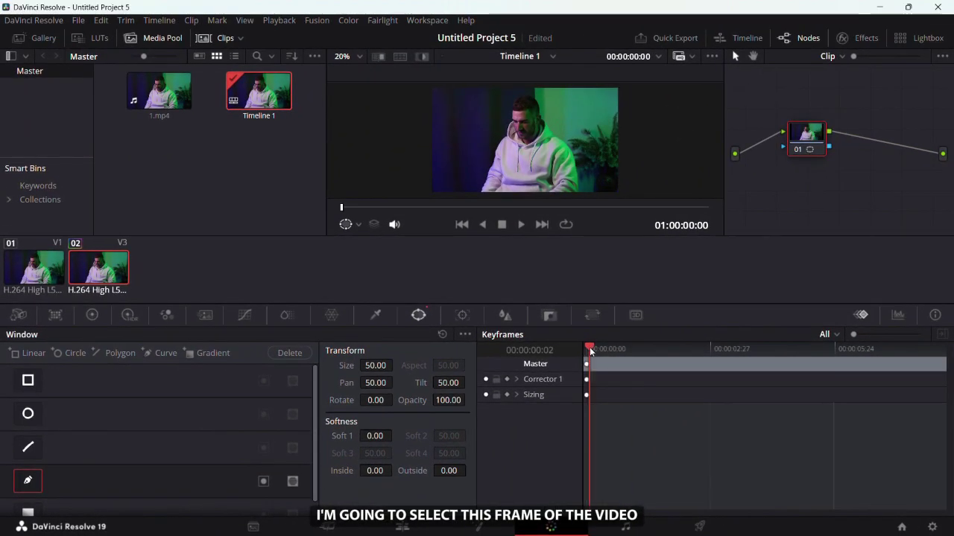
pyautogui.moveTo(590, 350); pyautogui.dragTo(689, 353)
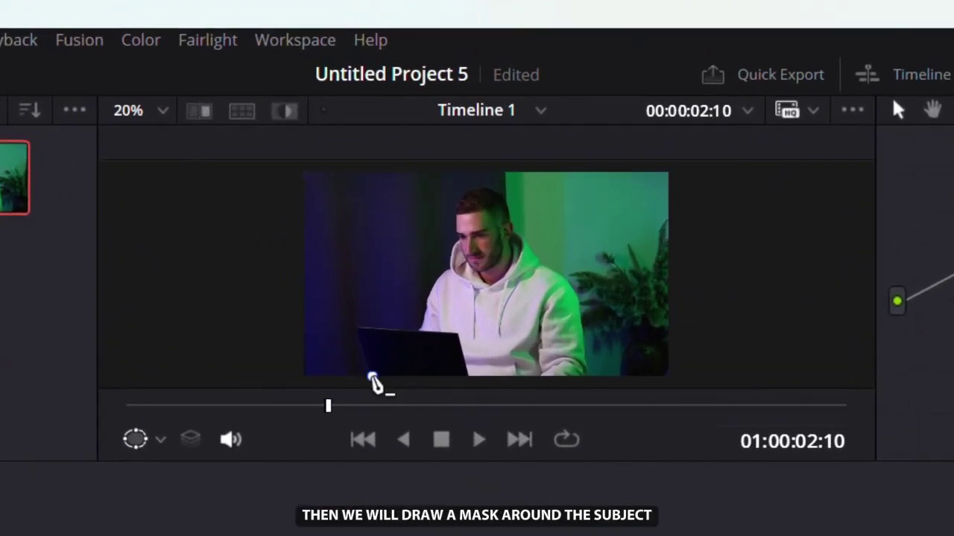
# Step: Place mask points from the laptop's left corner up the man's back, over his head and down his right side
pyautogui.click(357, 329)
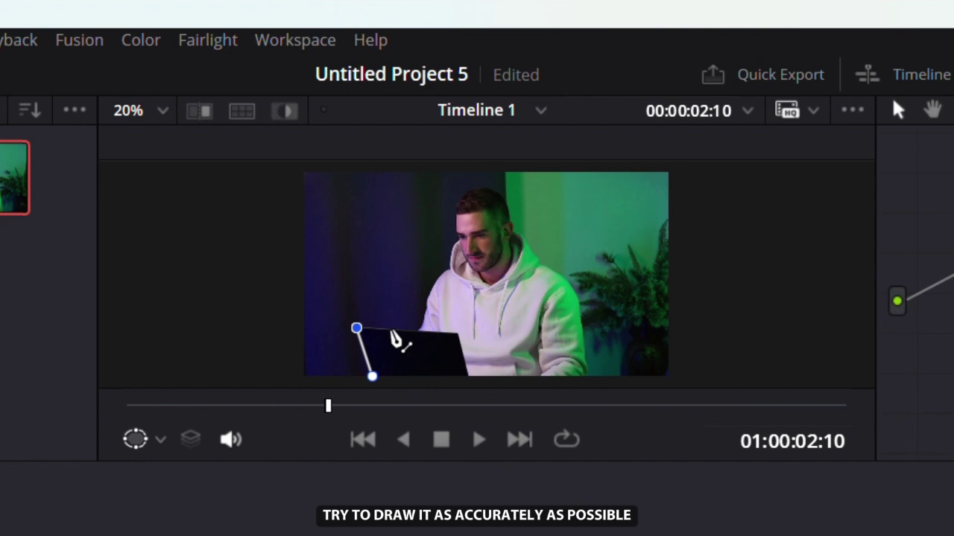
pyautogui.click(454, 240)
pyautogui.click(453, 216)
pyautogui.click(457, 202)
pyautogui.click(469, 192)
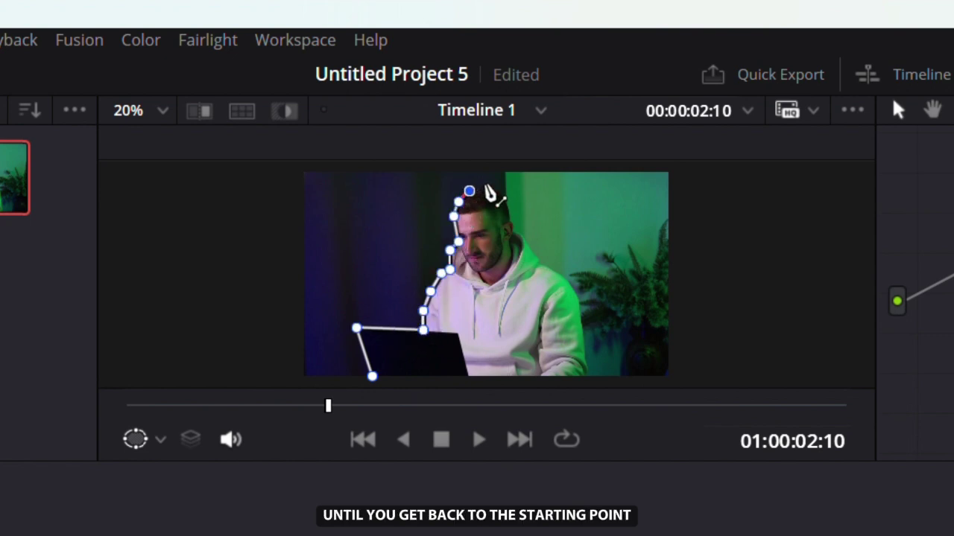
pyautogui.click(528, 241)
pyautogui.click(542, 267)
pyautogui.scroll(2, 568, 283)
pyautogui.click(580, 302)
pyautogui.scroll(-2, 586, 341)
pyautogui.click(585, 360)
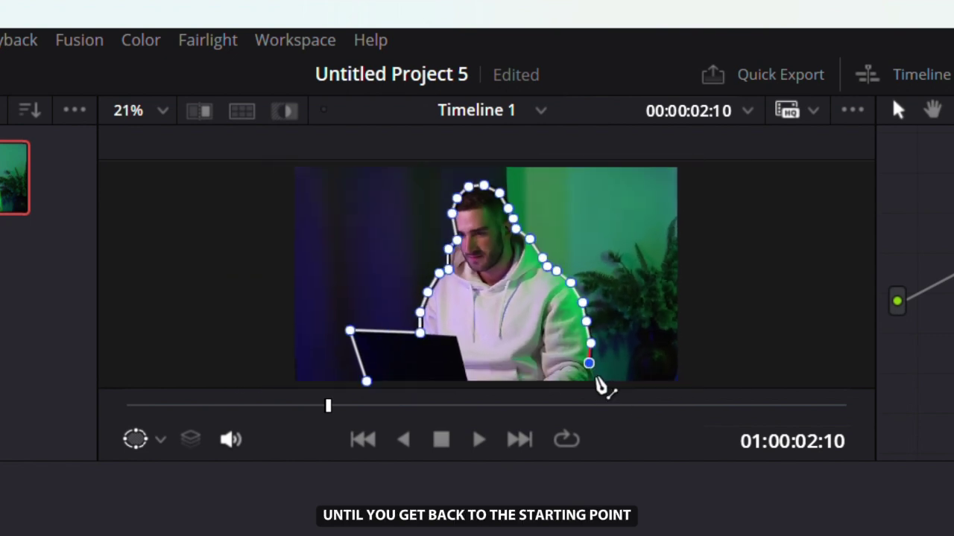
# Step: Close the pen mask on its starting point and track it forward and reverse through the clip
pyautogui.click(484, 383)
pyautogui.click(372, 377)
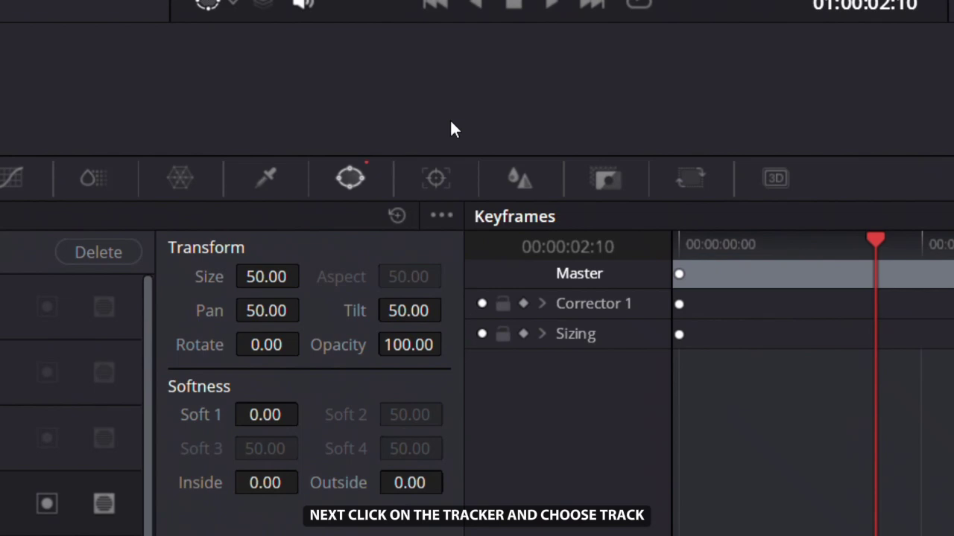
pyautogui.click(438, 99)
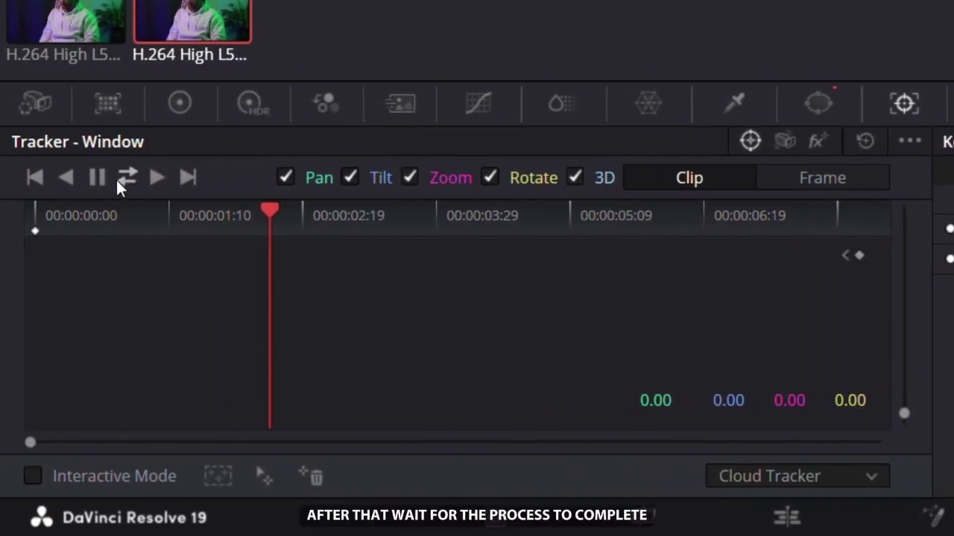
pyautogui.click(117, 178)
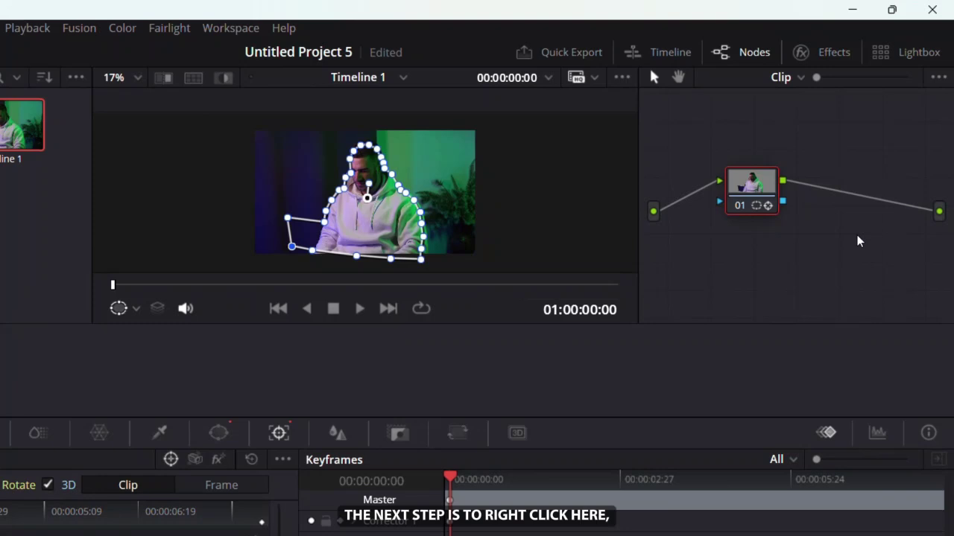
# Step: Add an Alpha Output to the node graph, wire the node's mask into it, and play it on the Edit page
pyautogui.rightClick(855, 249)
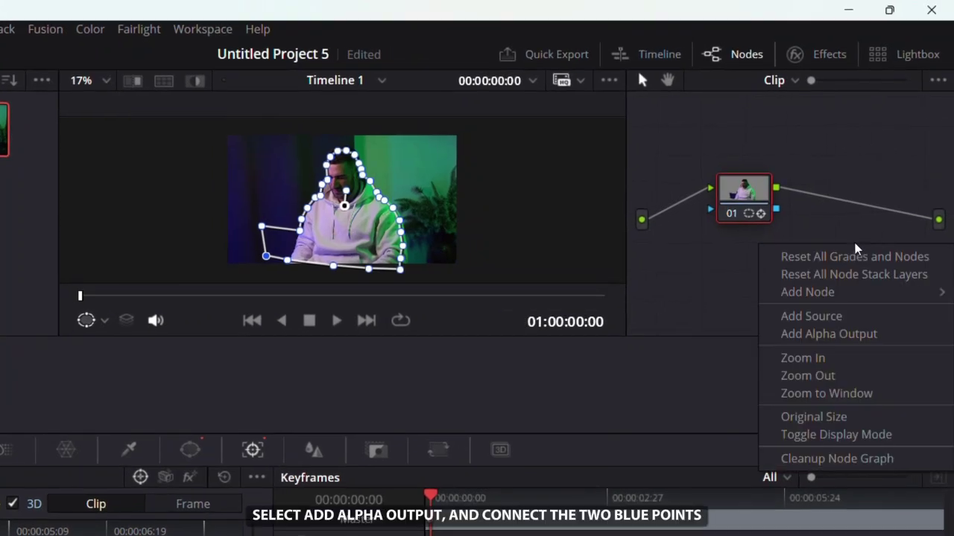
pyautogui.click(856, 336)
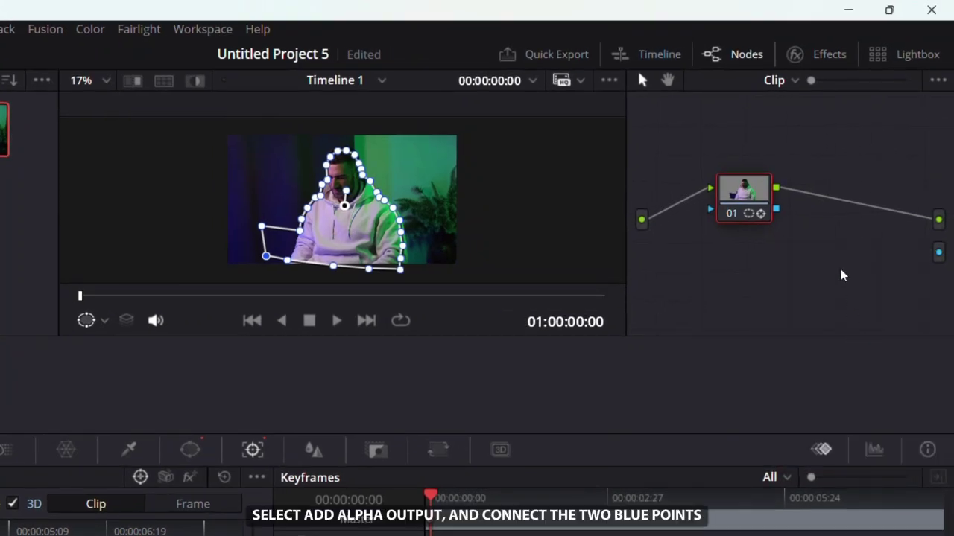
pyautogui.moveTo(873, 249); pyautogui.dragTo(938, 257)
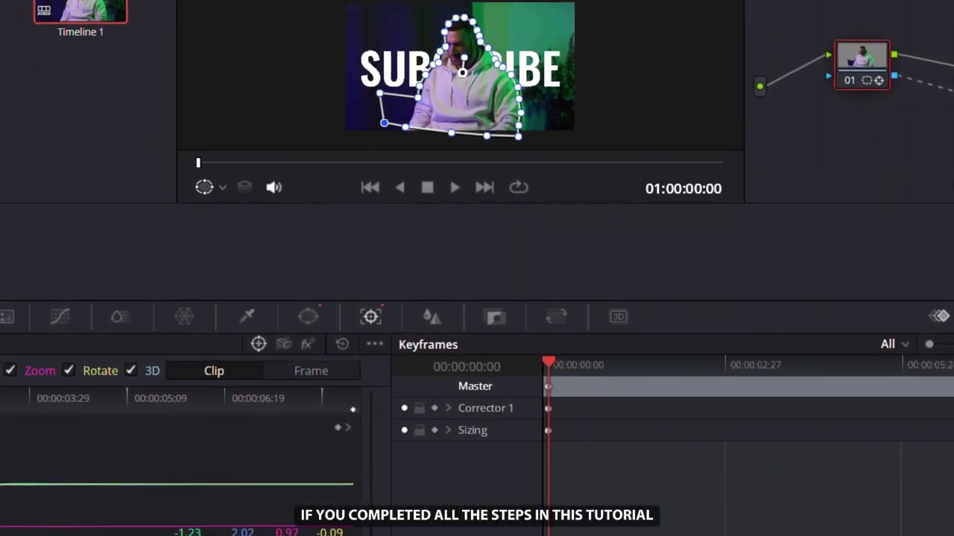
pyautogui.click(380, 521)
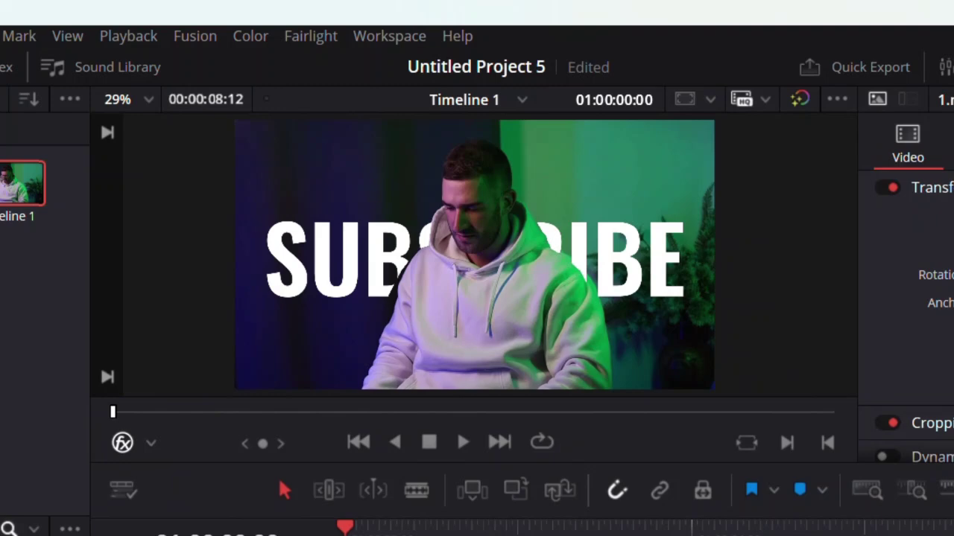
pyautogui.press('space')
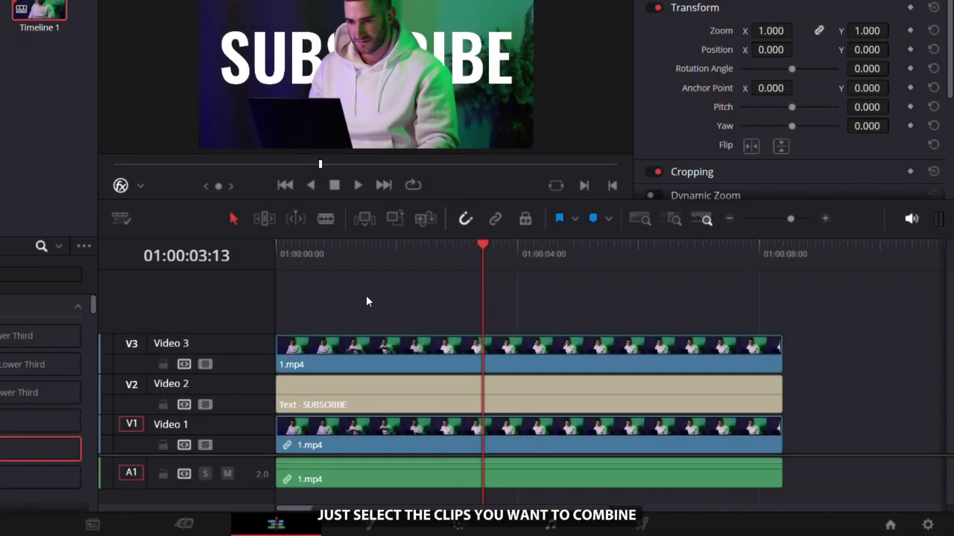
# Step: Select all four stacked clips and choose New Compound Clip from their context menu
pyautogui.moveTo(368, 298); pyautogui.dragTo(745, 493)
pyautogui.rightClick(675, 356)
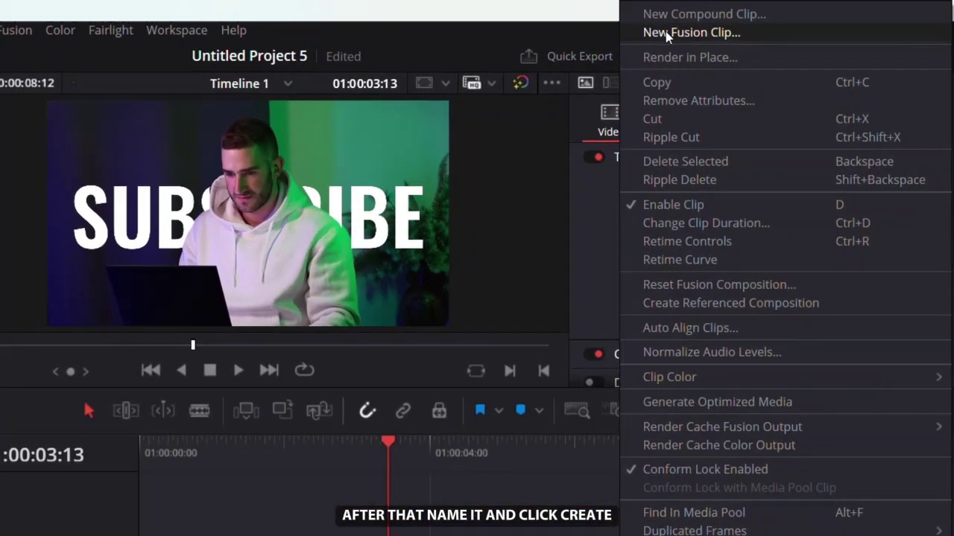
pyautogui.click(674, 21)
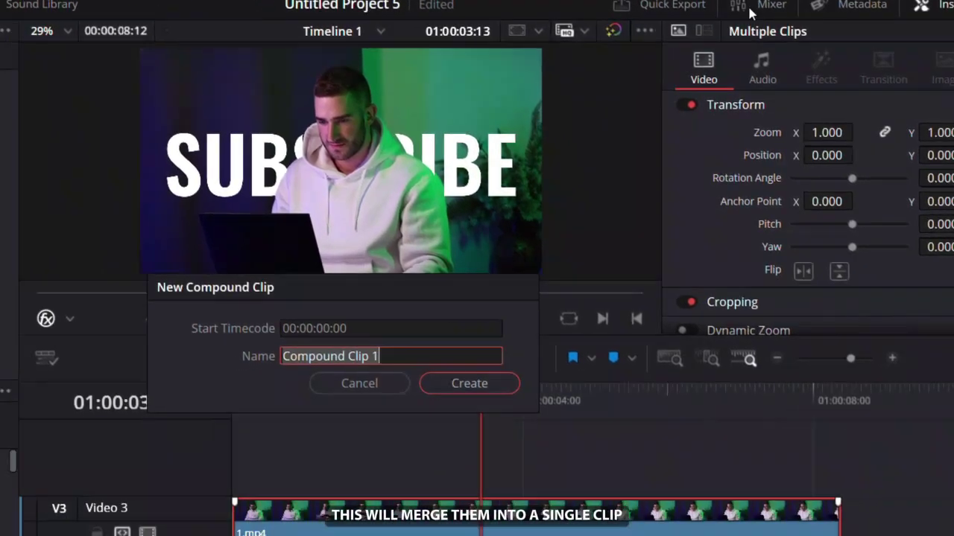
# Step: Create compound clip 1, apply 2.40 output blanking, and set its Position Y to -60
pyautogui.write('1')
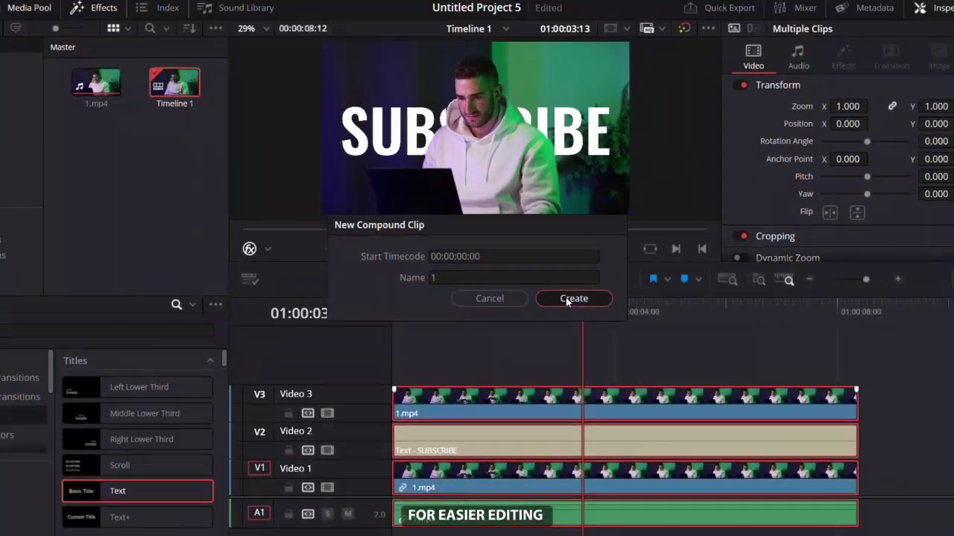
pyautogui.click(599, 307)
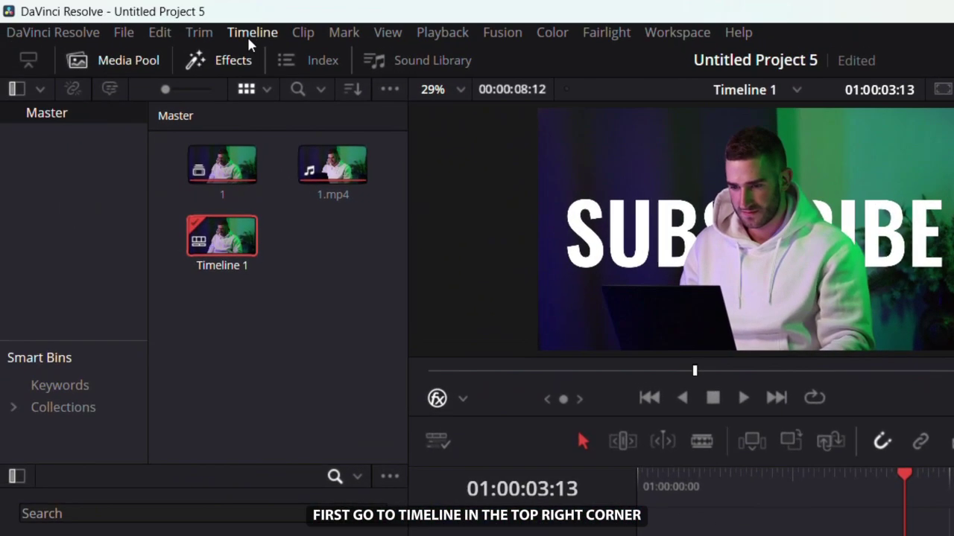
pyautogui.click(252, 33)
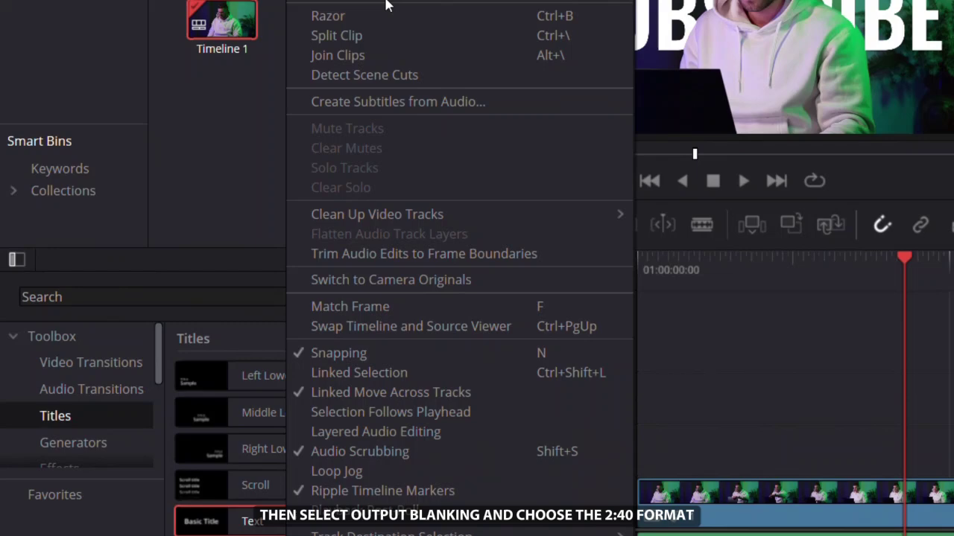
pyautogui.scroll(-2, 419, 395)
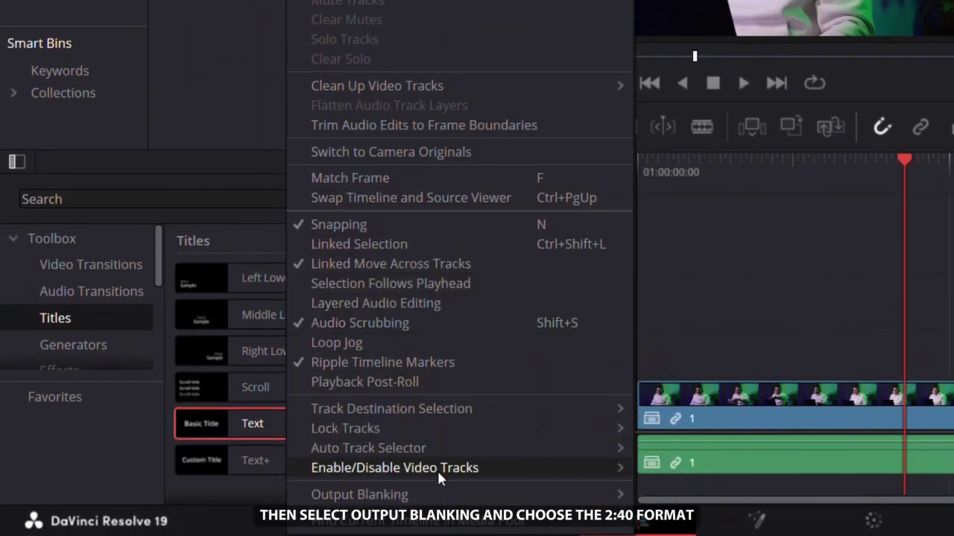
pyautogui.moveTo(454, 491)
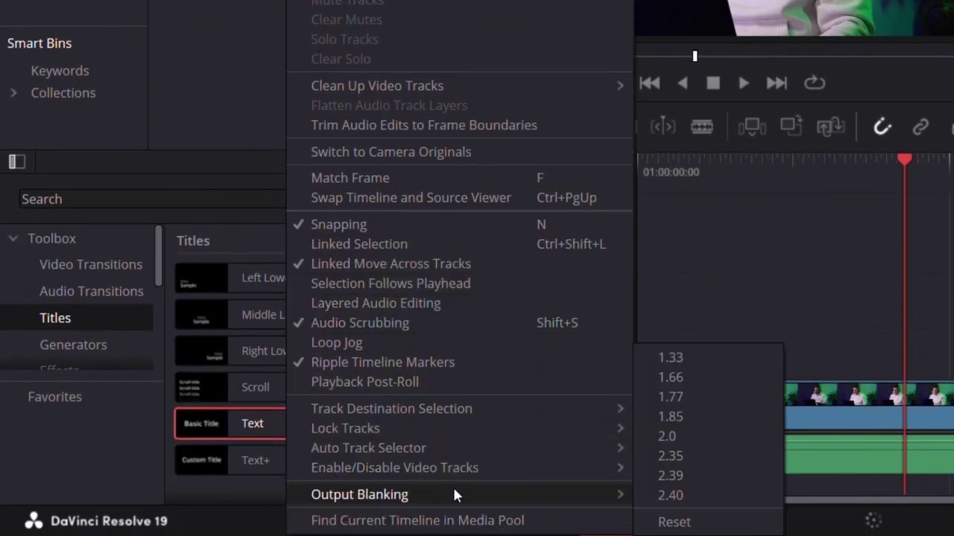
pyautogui.click(666, 496)
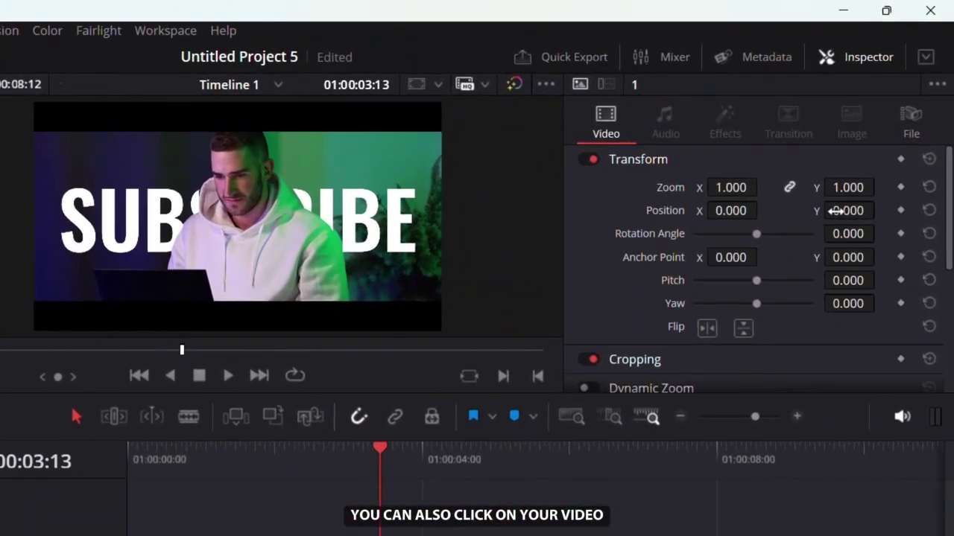
pyautogui.moveTo(836, 211); pyautogui.dragTo(788, 211)
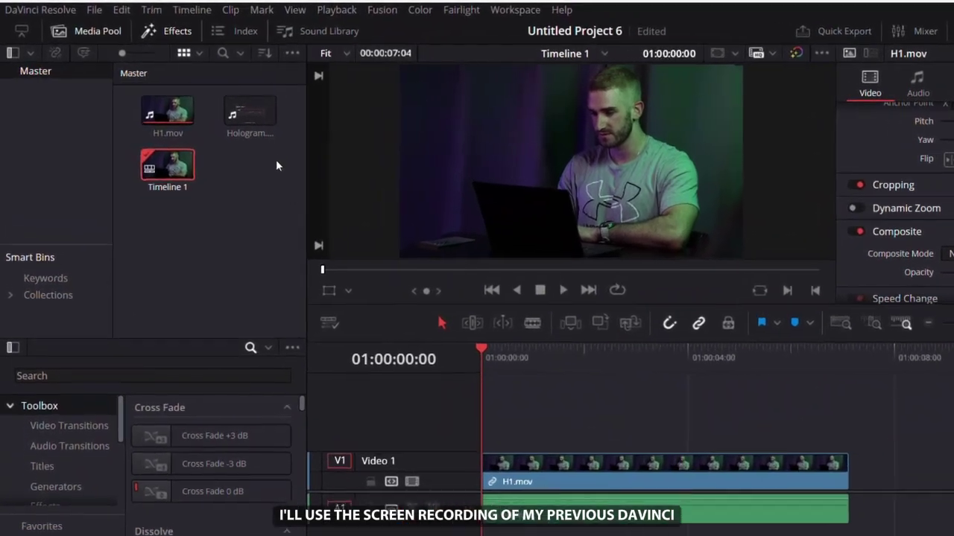
# Step: Load Hologram.mov from the Media Pool into the source viewer
pyautogui.click(201, 110)
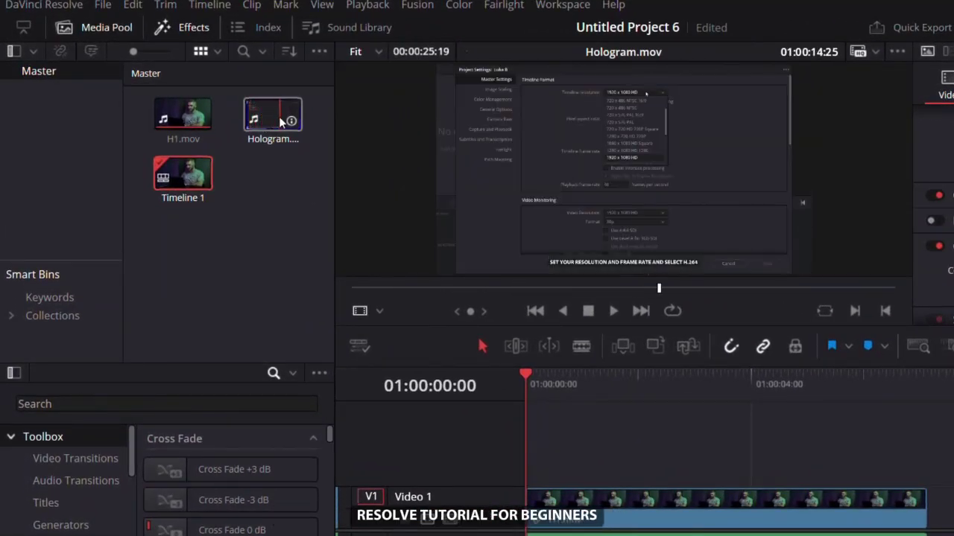
# Step: Drag Hologram.mov onto a new Video 2 track above H1.mov
pyautogui.moveTo(279, 116); pyautogui.dragTo(288, 118)
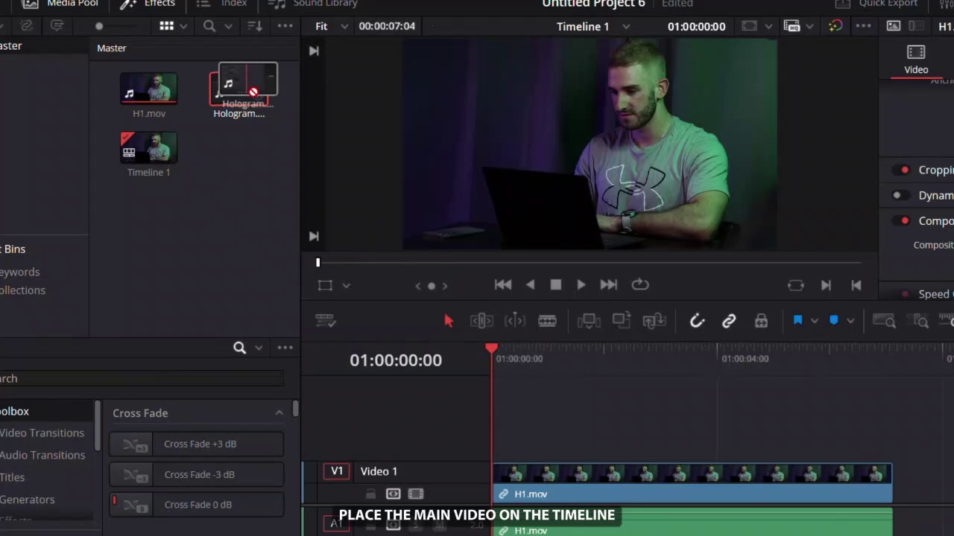
pyautogui.moveTo(252, 90); pyautogui.dragTo(490, 429)
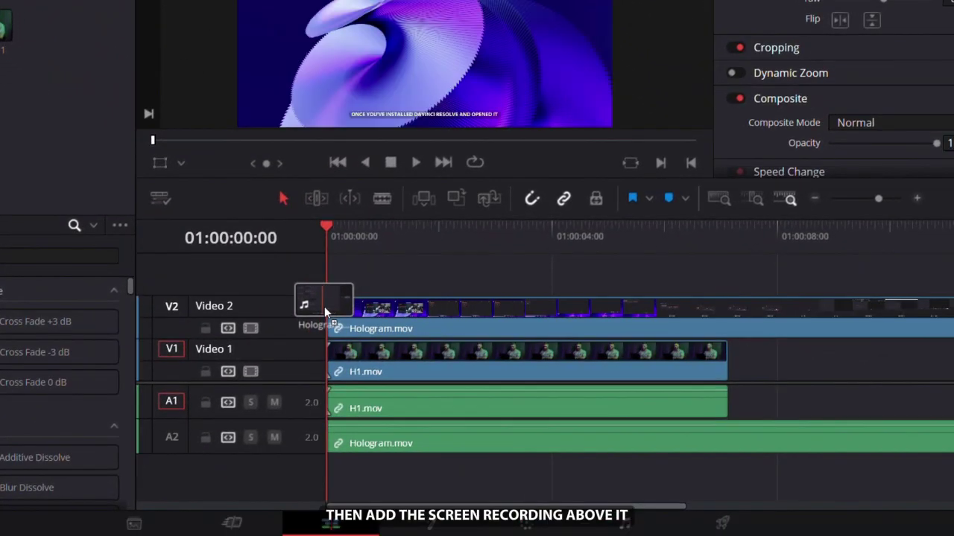
pyautogui.moveTo(324, 306); pyautogui.dragTo(324, 306)
# Step: Delete the Hologram.mov piece past H1.mov's end, then reselect the clip at 01:00:02:27
pyautogui.click(575, 237)
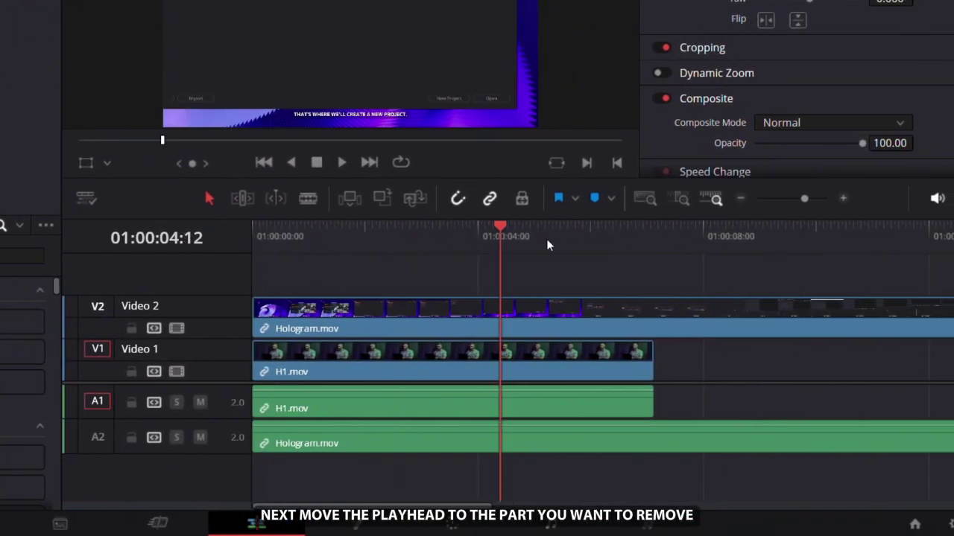
pyautogui.moveTo(548, 245); pyautogui.dragTo(638, 259)
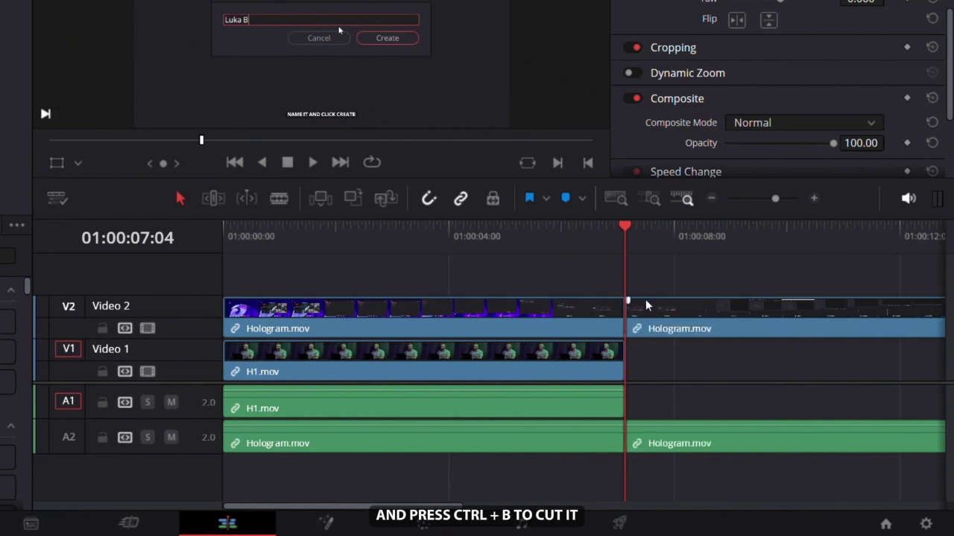
pyautogui.click(655, 313)
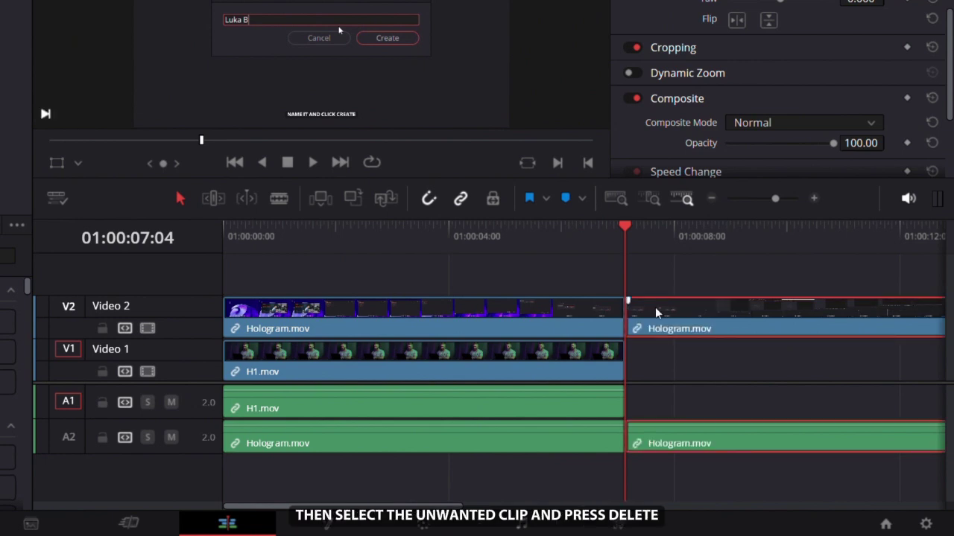
pyautogui.press('Delete')
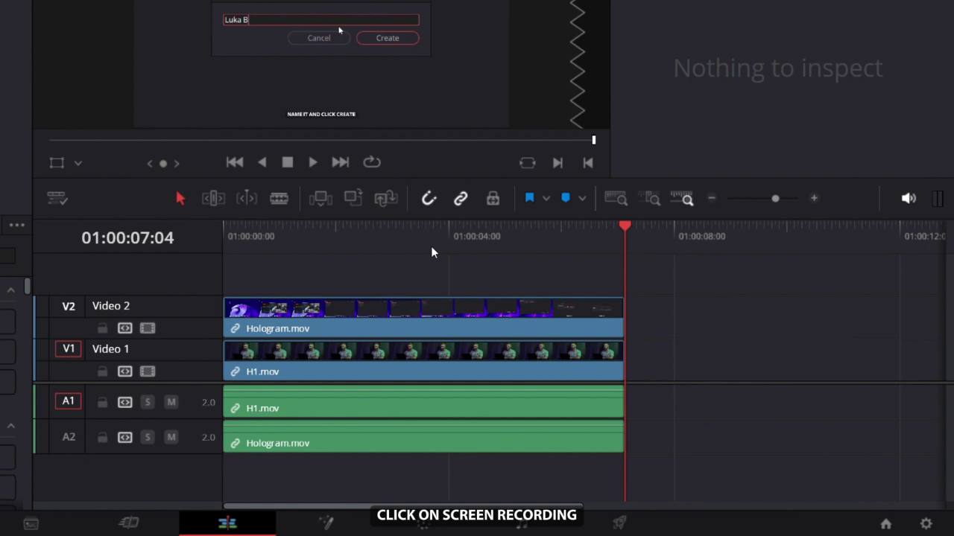
pyautogui.click(386, 232)
pyautogui.click(403, 313)
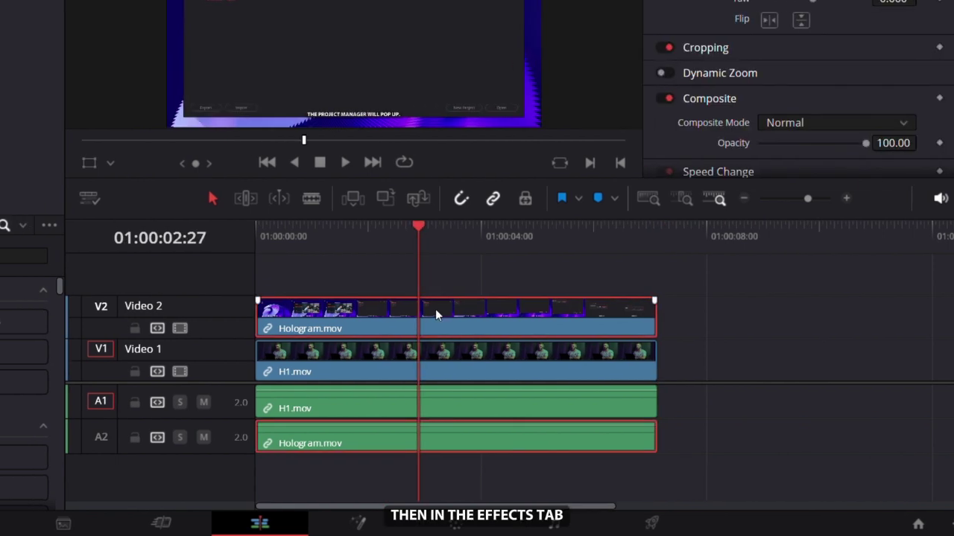
pyautogui.scroll(-3, 82, 358)
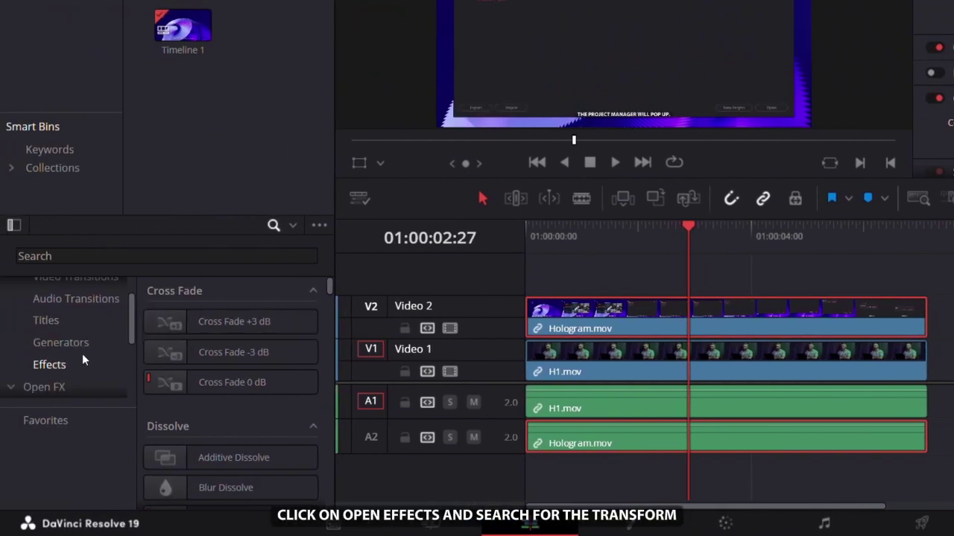
# Step: Search Open FX for 'transform' and apply the Transform effect to the Hologram.mov clip
pyautogui.click(66, 352)
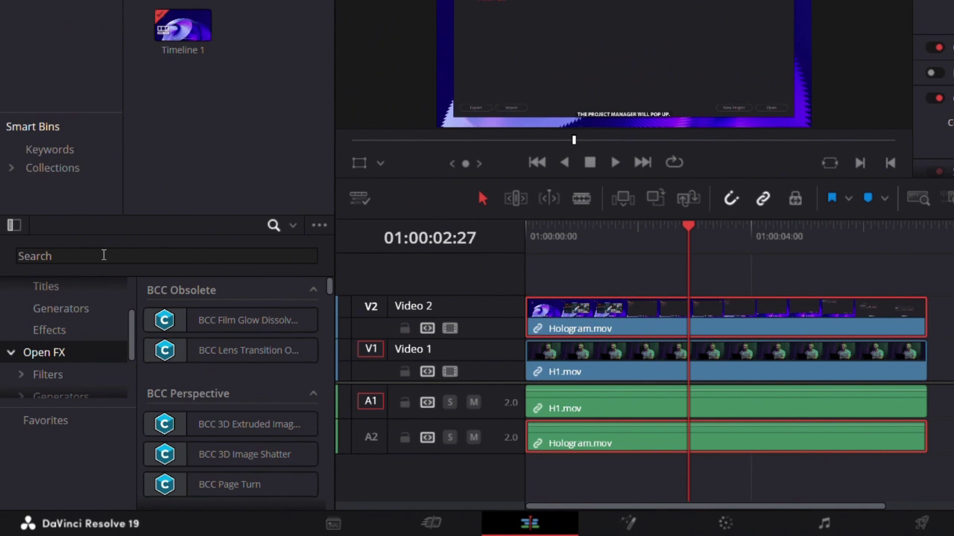
pyautogui.write('transform')
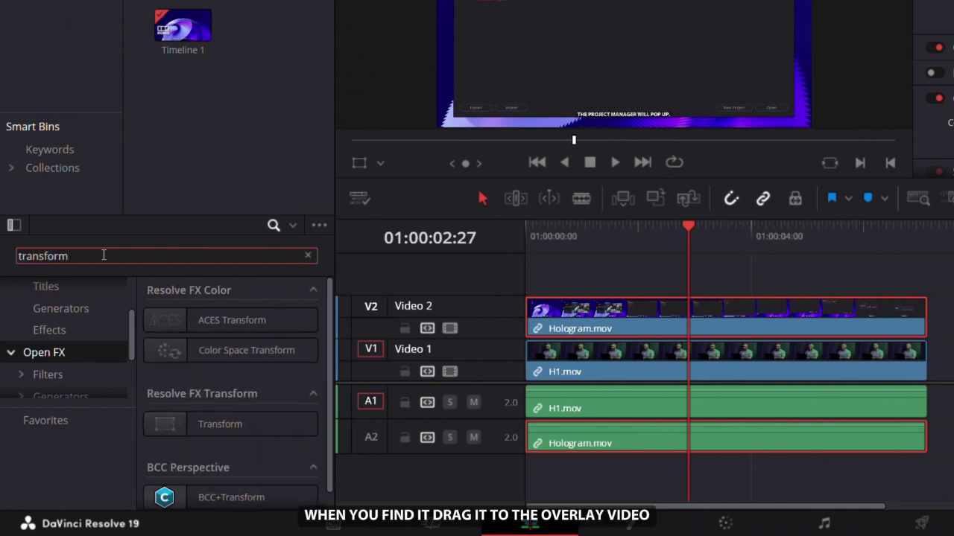
pyautogui.moveTo(184, 428); pyautogui.dragTo(646, 316)
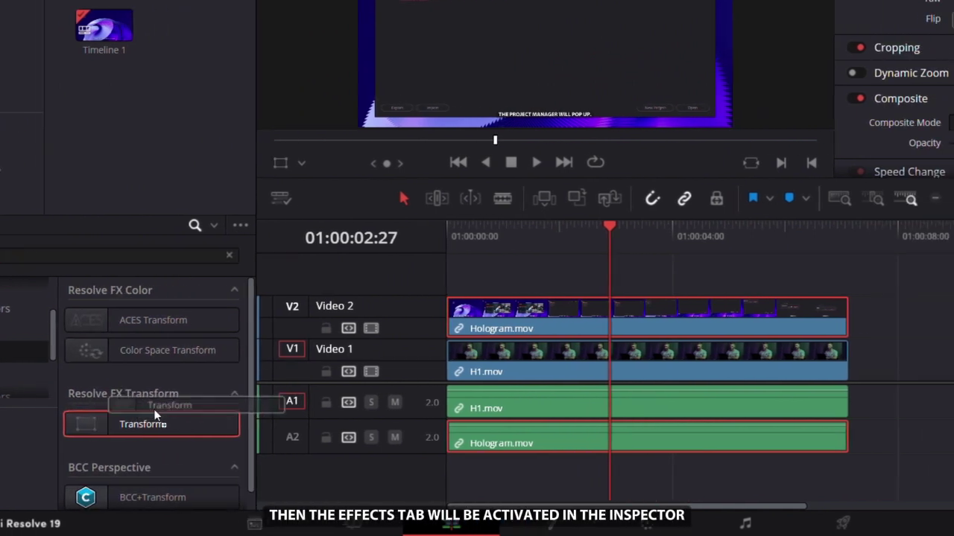
pyautogui.moveTo(436, 316); pyautogui.dragTo(436, 315)
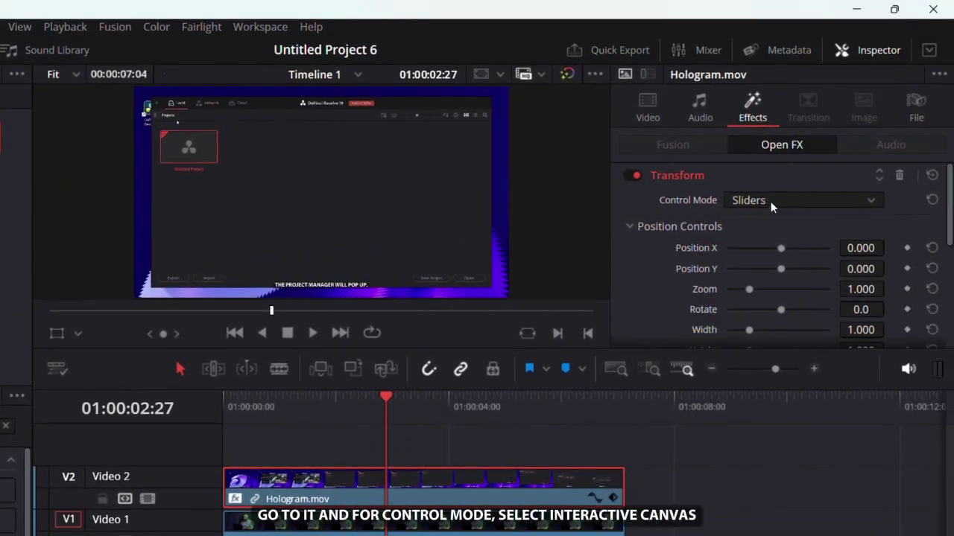
# Step: Set the Transform Control Mode to Interactive - Canvas
pyautogui.click(813, 175)
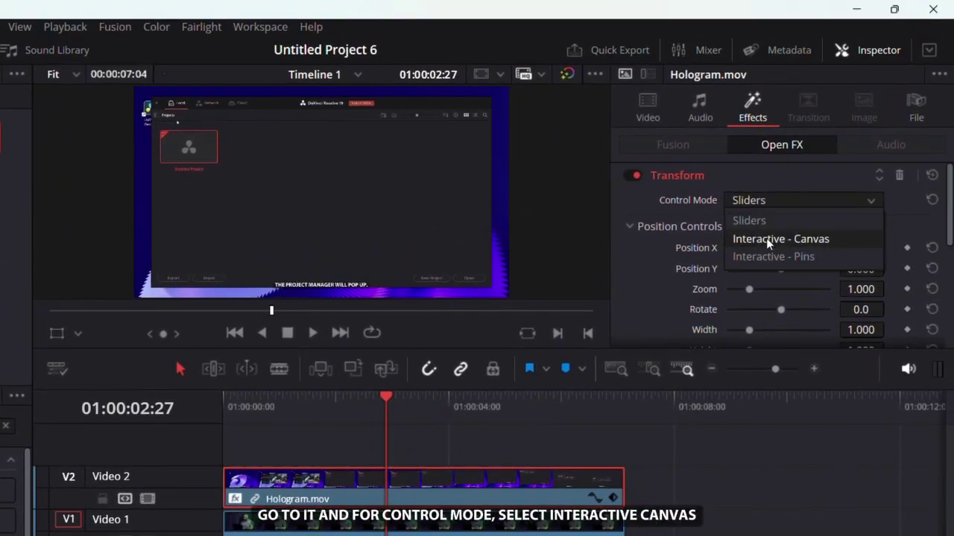
pyautogui.click(766, 239)
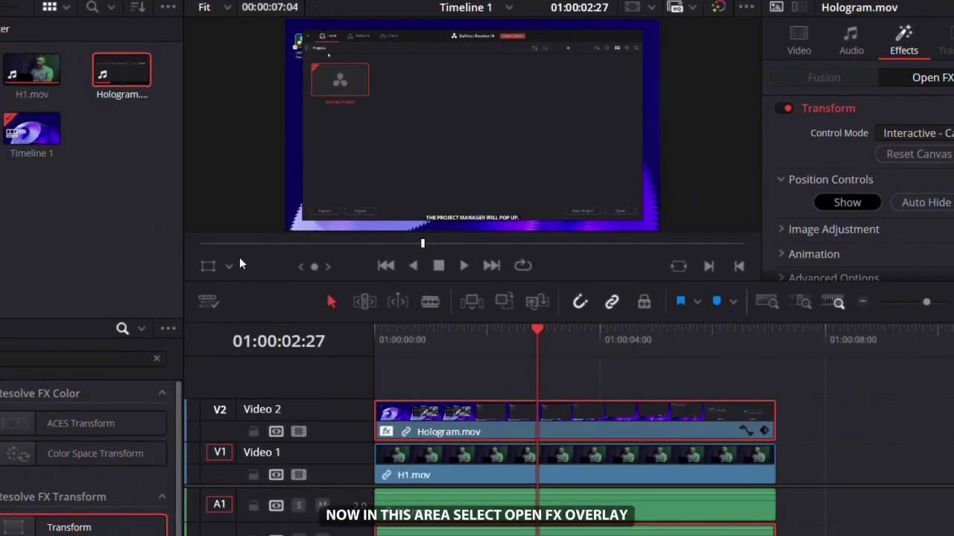
pyautogui.click(229, 266)
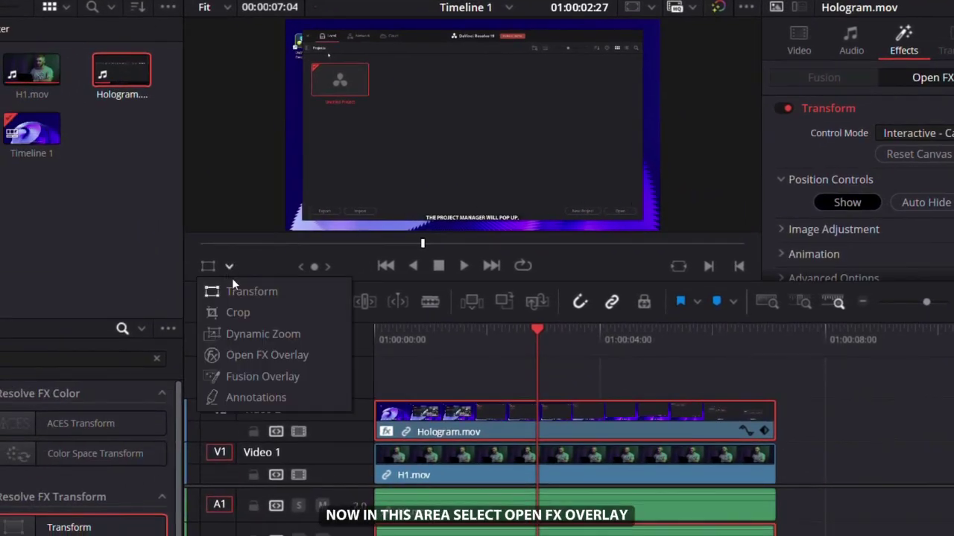
# Step: Drag the hologram clip's corner pins inward to skew it into a slanted panel above the laptop
pyautogui.click(249, 355)
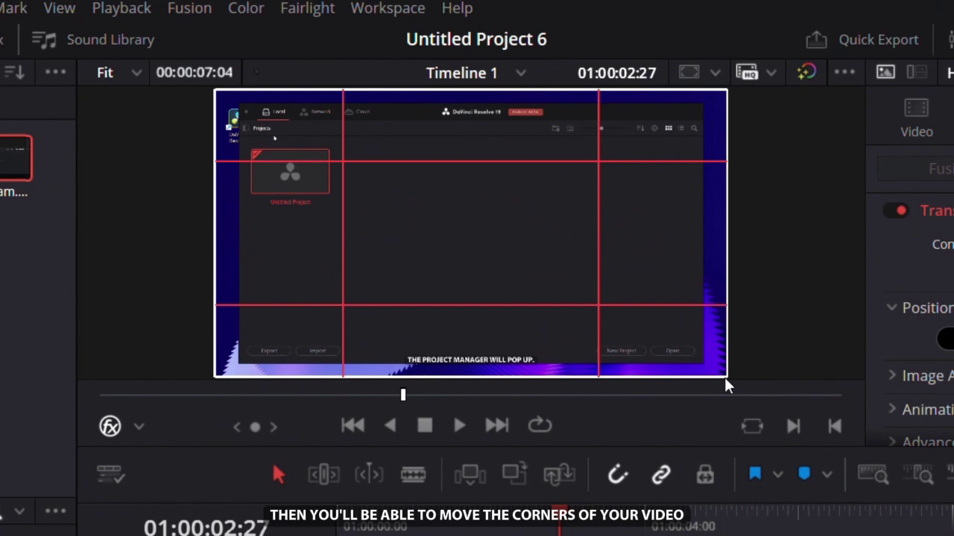
pyautogui.moveTo(724, 377); pyautogui.dragTo(276, 271)
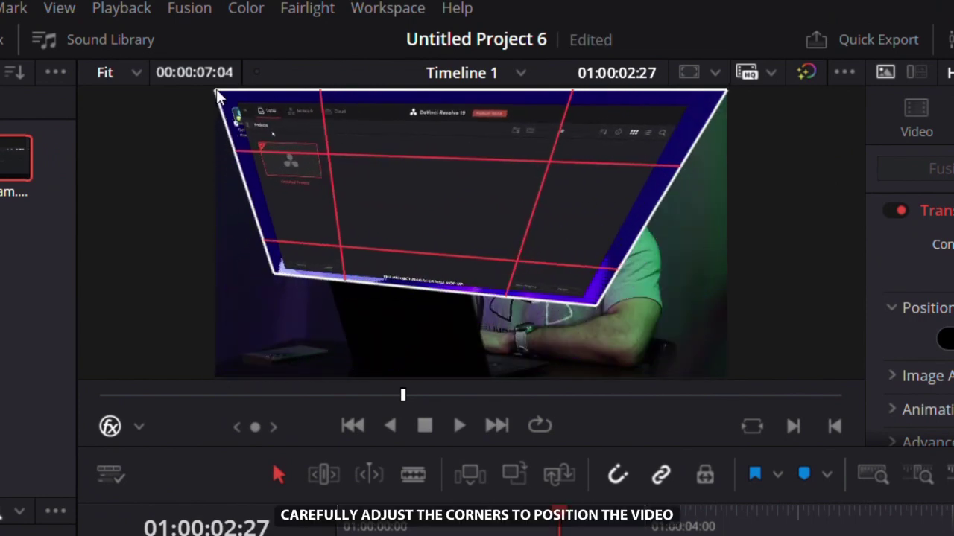
pyautogui.moveTo(216, 89); pyautogui.dragTo(266, 134)
pyautogui.moveTo(727, 96); pyautogui.dragTo(583, 158)
pyautogui.moveTo(384, 253); pyautogui.dragTo(427, 224)
pyautogui.moveTo(638, 275); pyautogui.dragTo(480, 261)
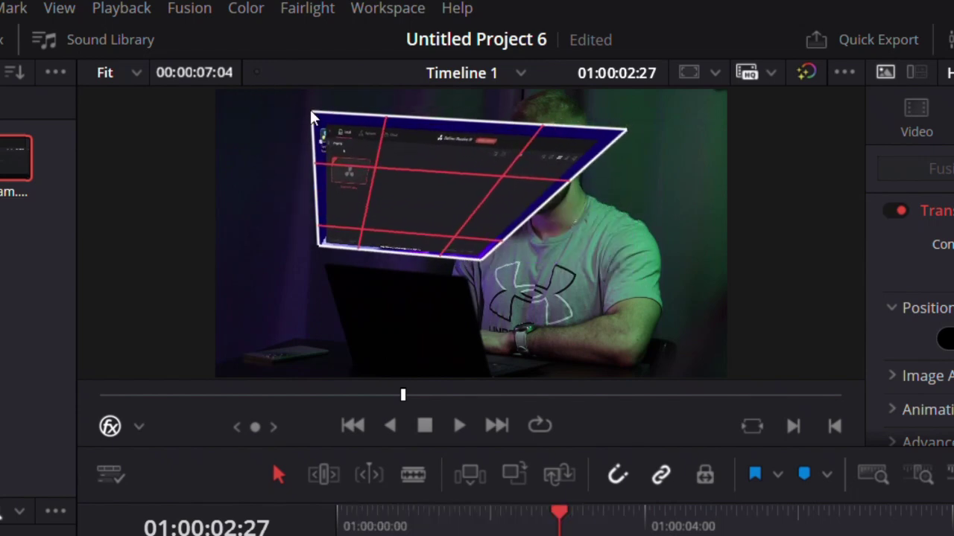
pyautogui.moveTo(311, 113); pyautogui.dragTo(302, 145)
pyautogui.moveTo(626, 130); pyautogui.dragTo(502, 149)
pyautogui.moveTo(406, 205); pyautogui.dragTo(380, 212)
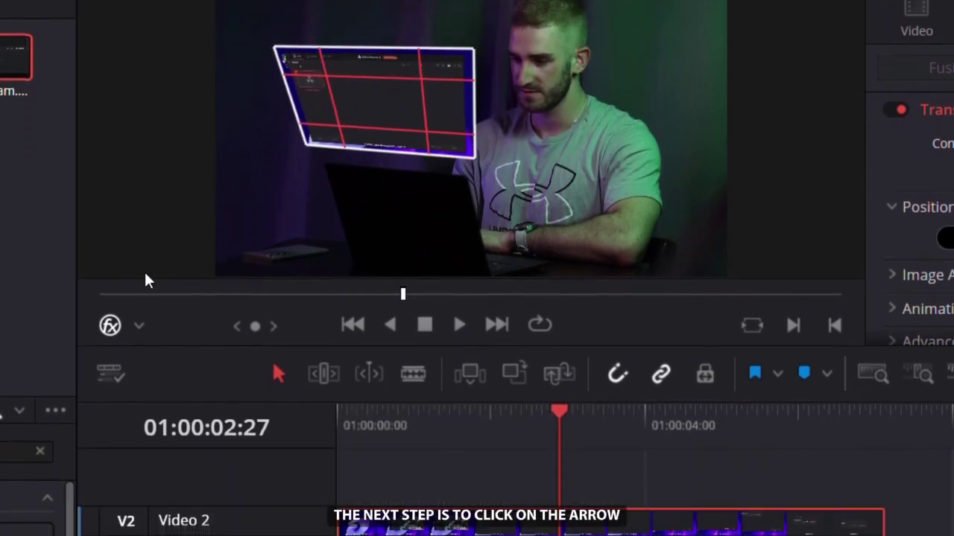
# Step: Switch the viewer overlay to Transform and hide its handles
pyautogui.click(138, 327)
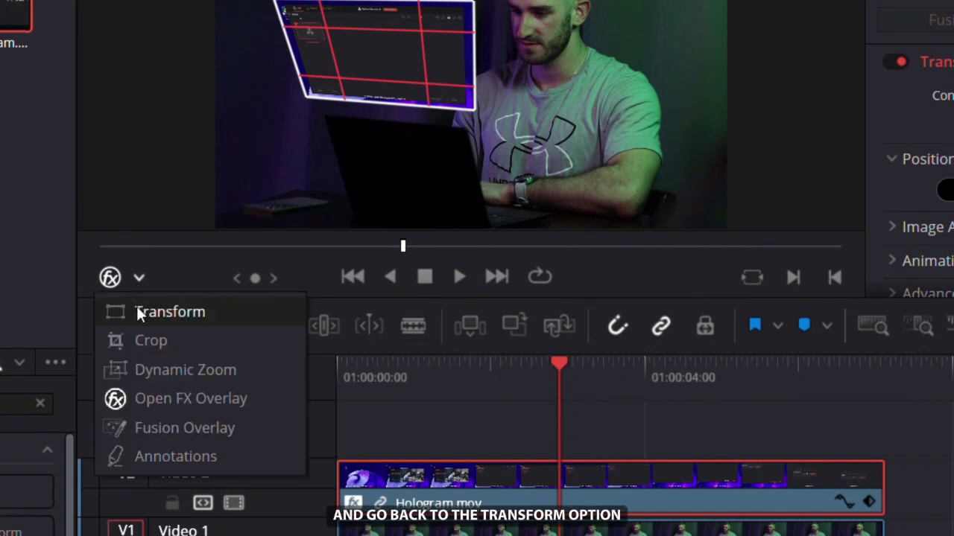
pyautogui.click(137, 311)
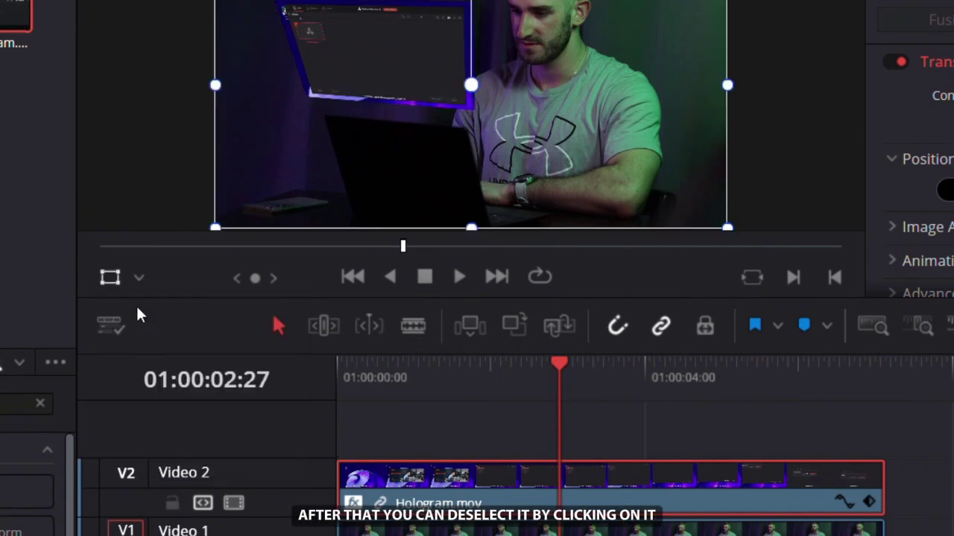
pyautogui.click(109, 279)
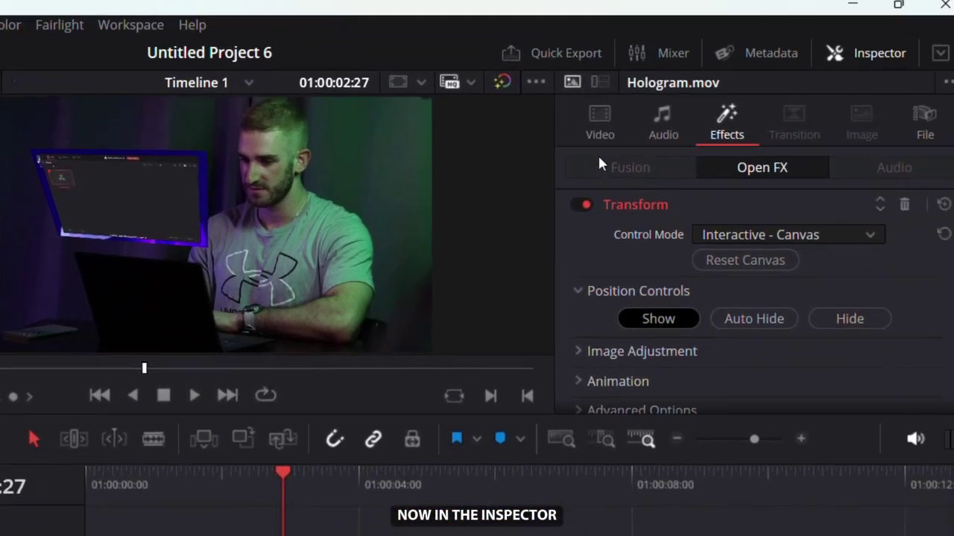
# Step: Set the hologram clip's Composite Mode to Screen and rewind the playhead to the start
pyautogui.click(607, 126)
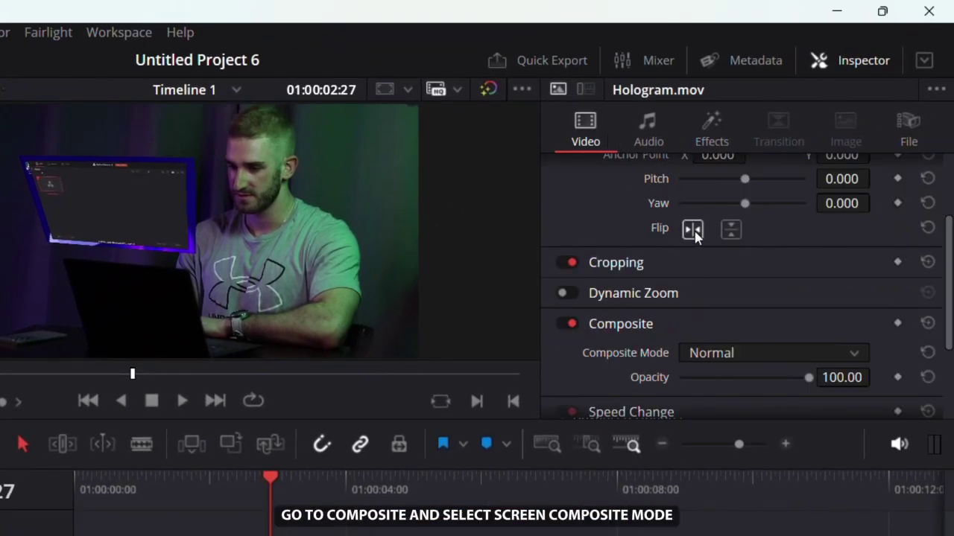
pyautogui.scroll(3, 693, 233)
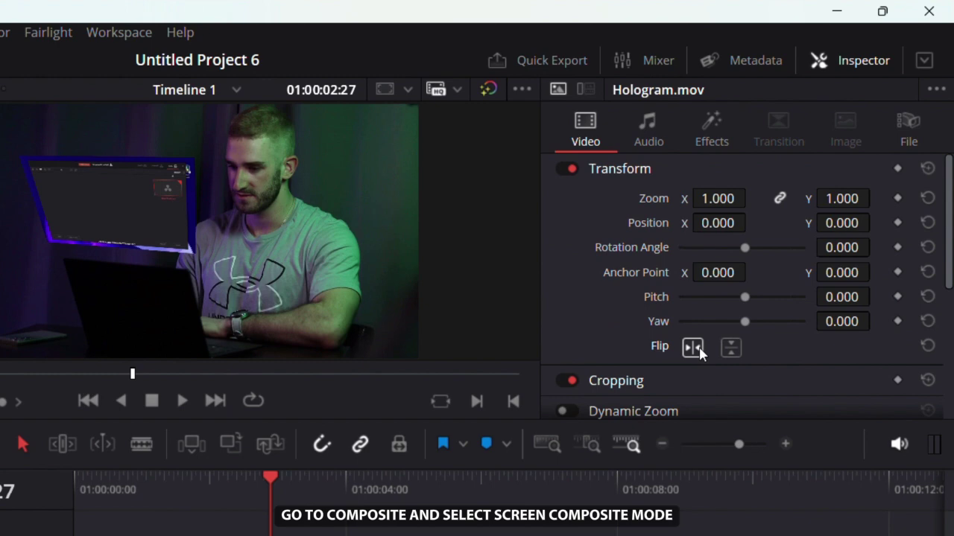
pyautogui.scroll(-5, 699, 354)
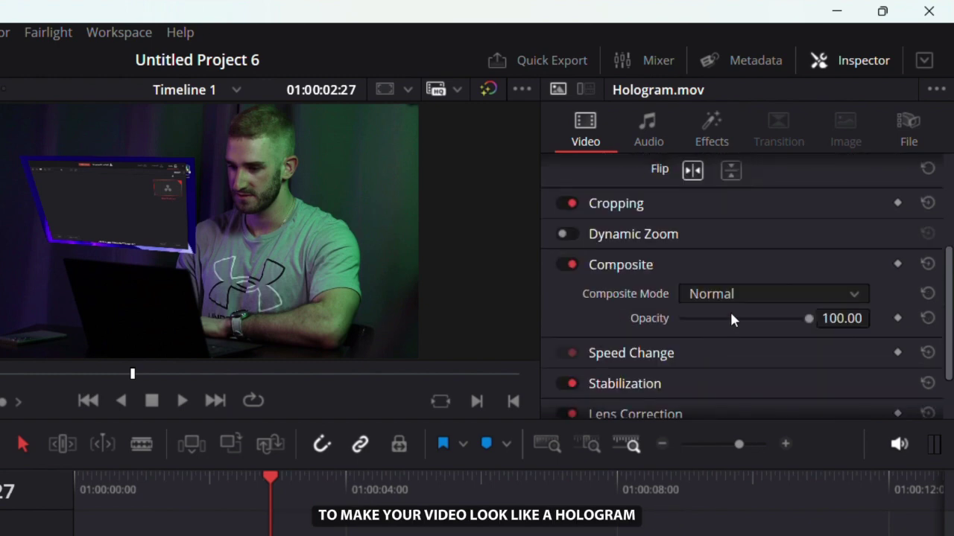
pyautogui.click(745, 294)
pyautogui.scroll(-6, 773, 424)
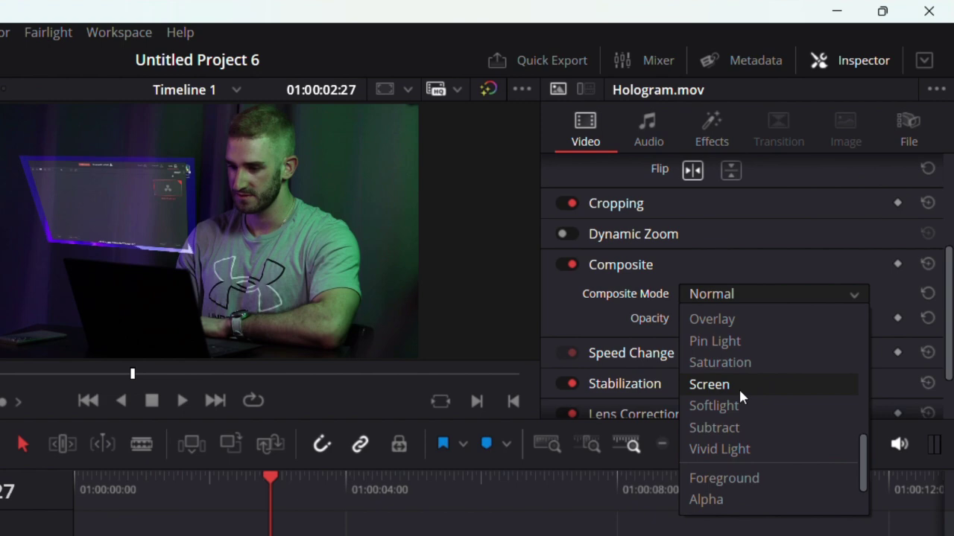
pyautogui.click(739, 384)
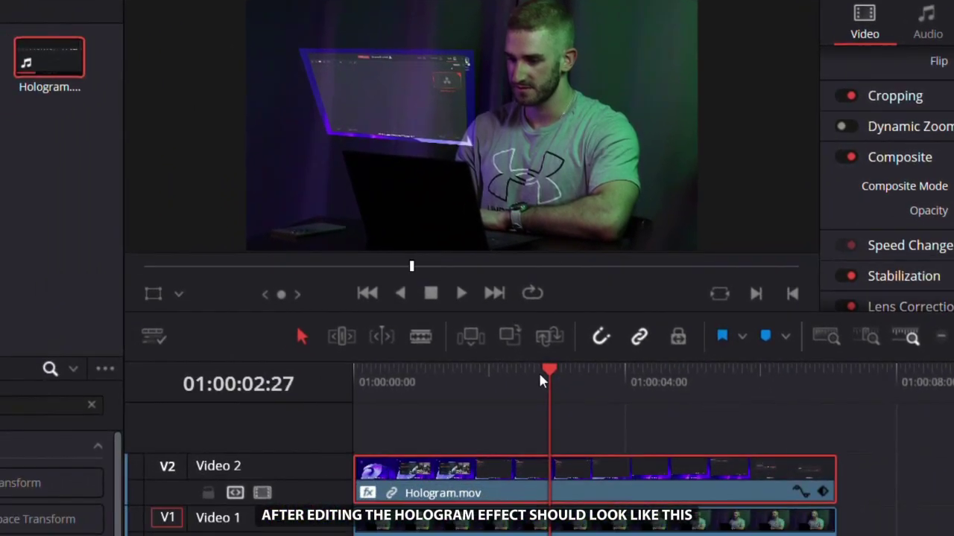
pyautogui.click(257, 479)
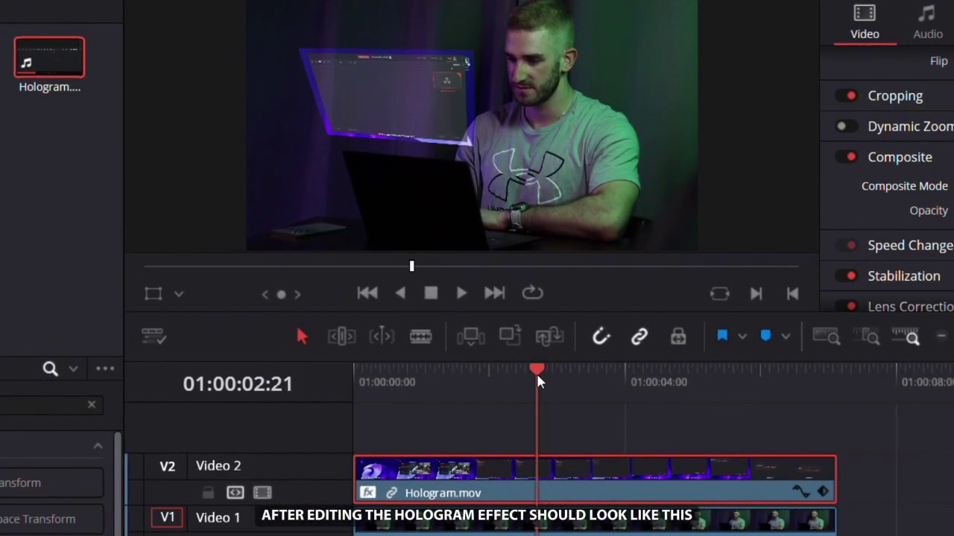
pyautogui.moveTo(539, 378); pyautogui.dragTo(348, 393)
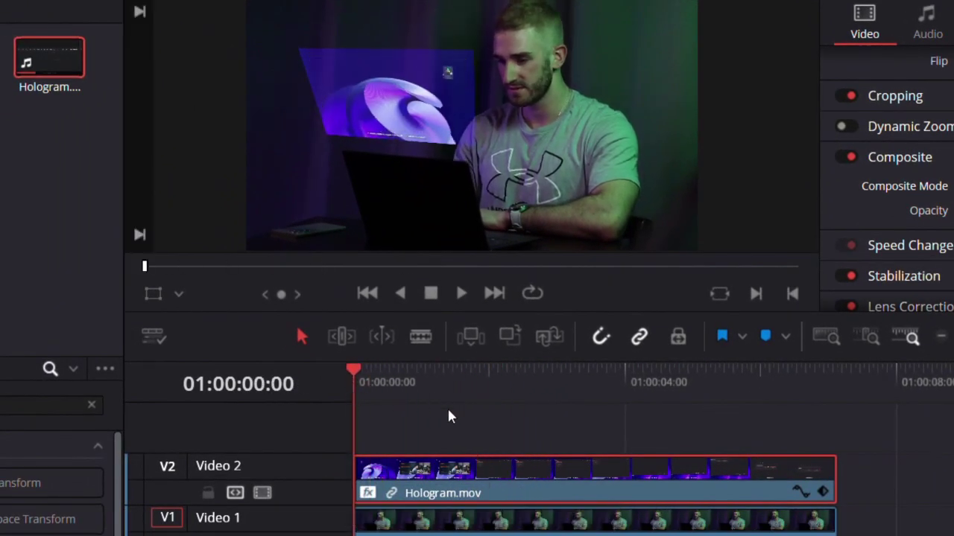
# Step: Play the timeline to preview the hologram, then preview Magic Pack in the AEJuice library
pyautogui.press('space')
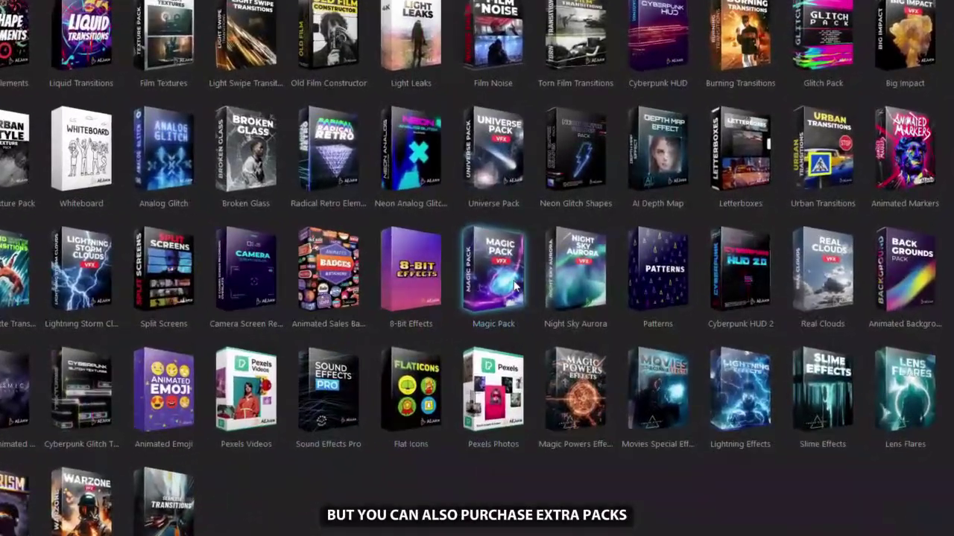
pyautogui.moveTo(481, 276)
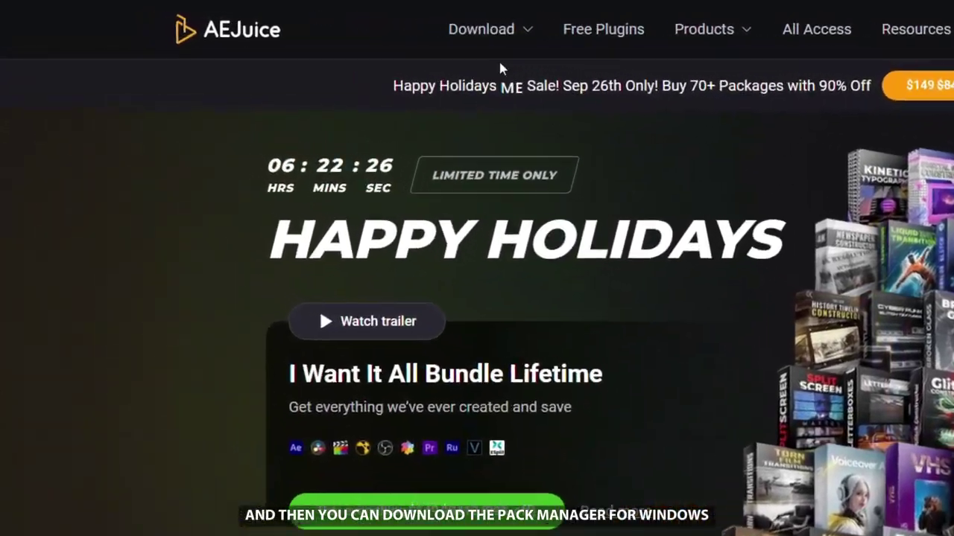
# Step: Download the Windows Pack Manager installer and look over the bundle offer's price list
pyautogui.moveTo(413, 31)
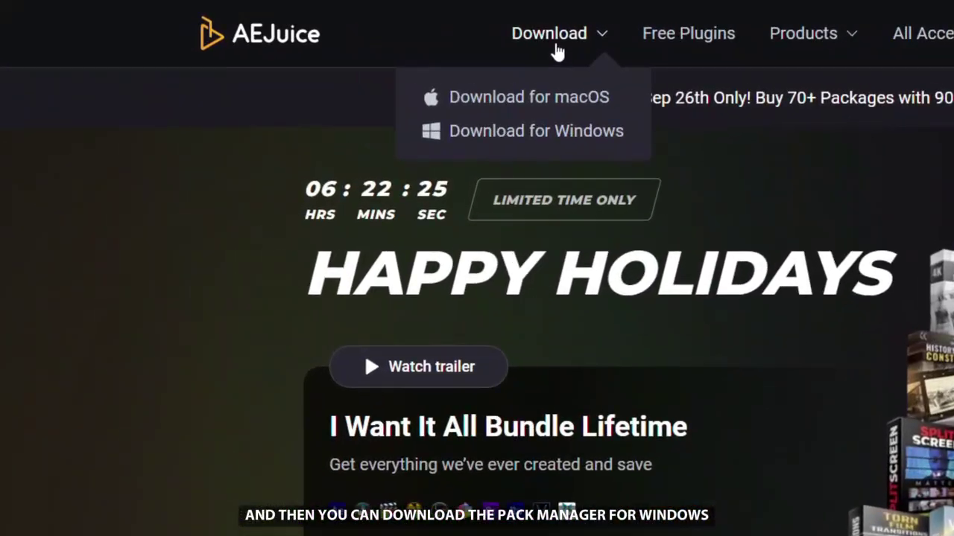
pyautogui.click(545, 134)
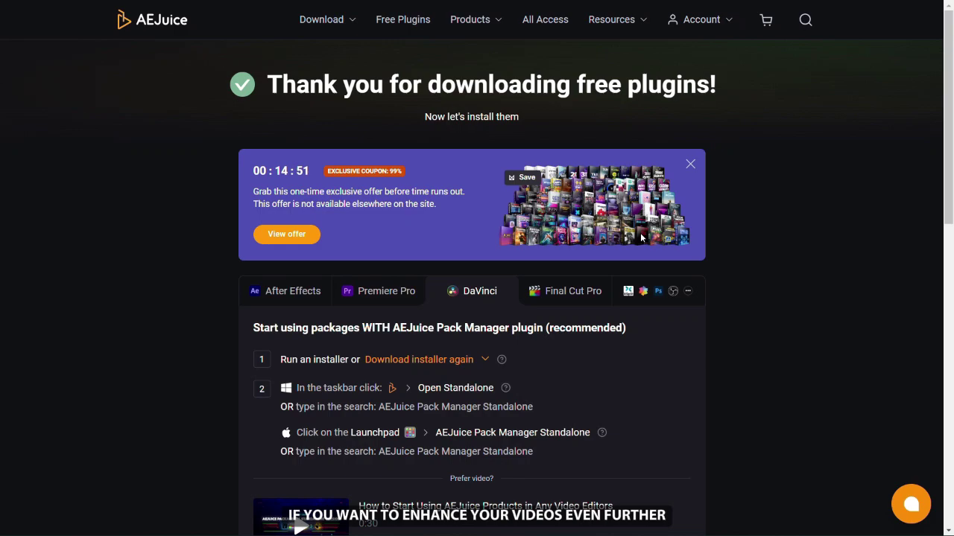
pyautogui.click(287, 235)
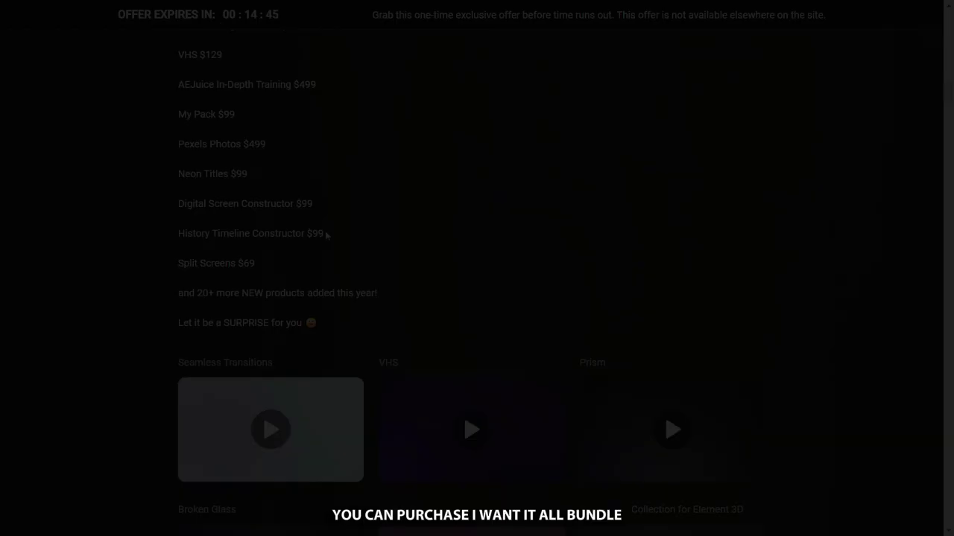
pyautogui.scroll(10, 325, 234)
pyautogui.scroll(10, 326, 236)
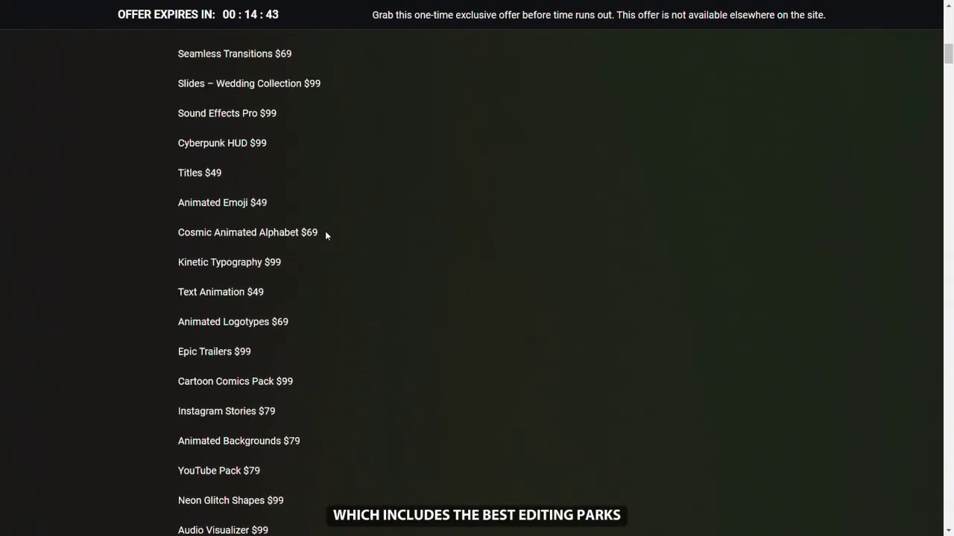
pyautogui.scroll(3, 326, 236)
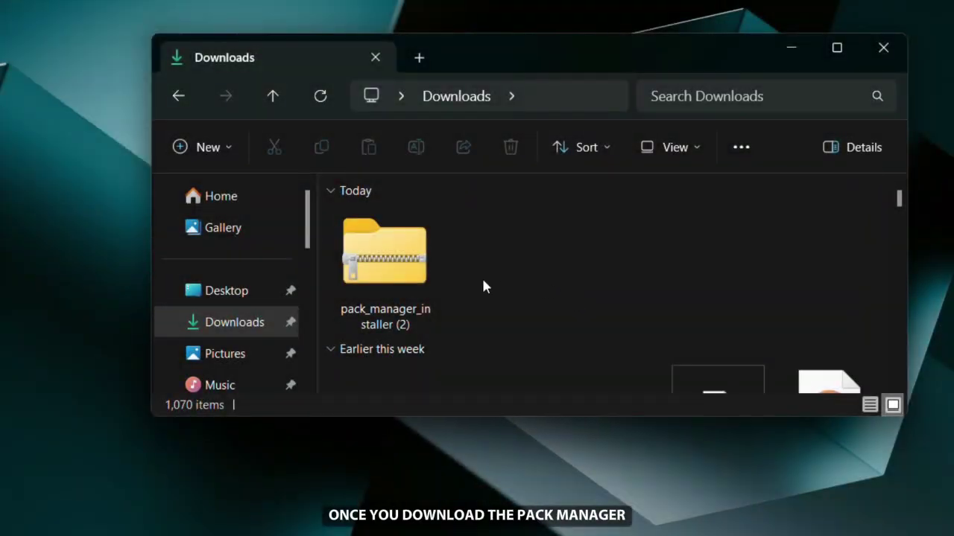
# Step: Extract the pack_manager_installer (2) zip into its default folder
pyautogui.rightClick(414, 266)
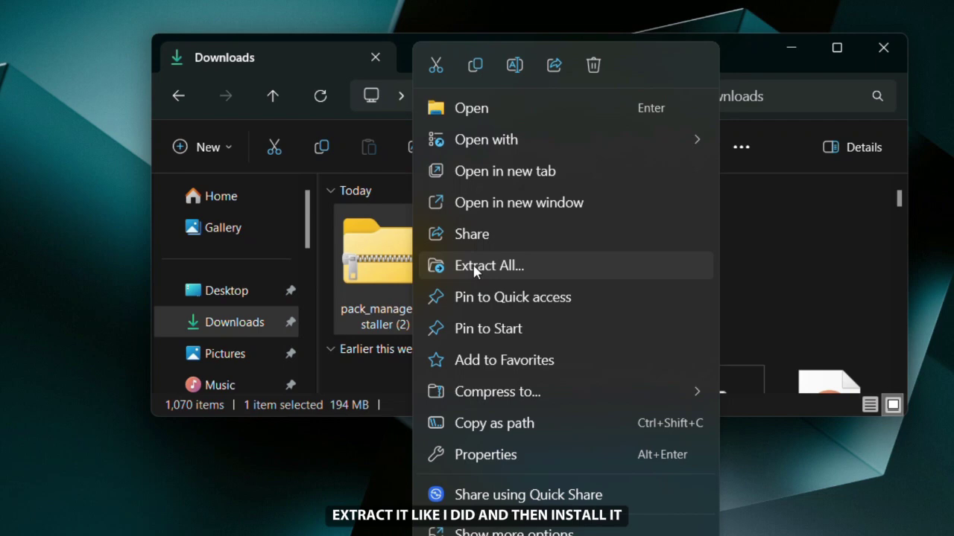
pyautogui.click(475, 266)
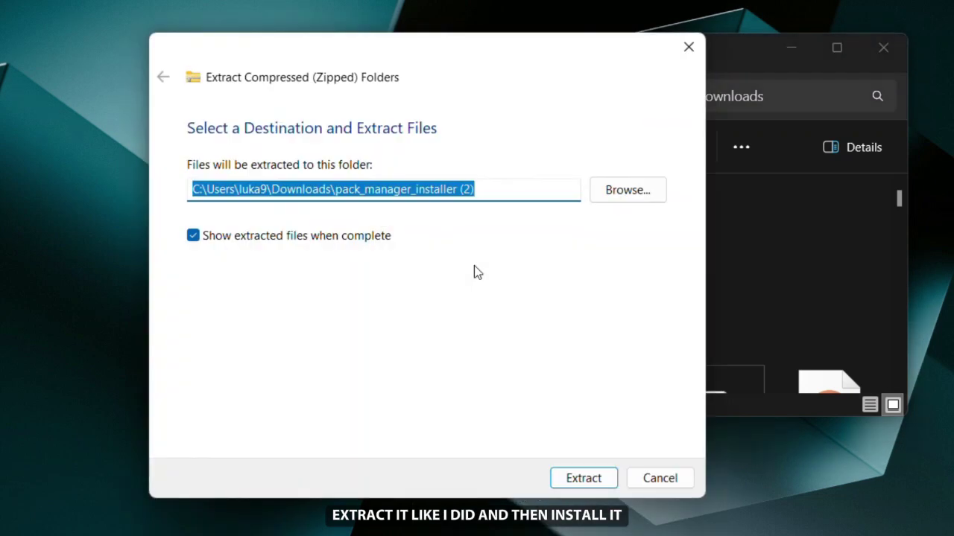
pyautogui.click(574, 479)
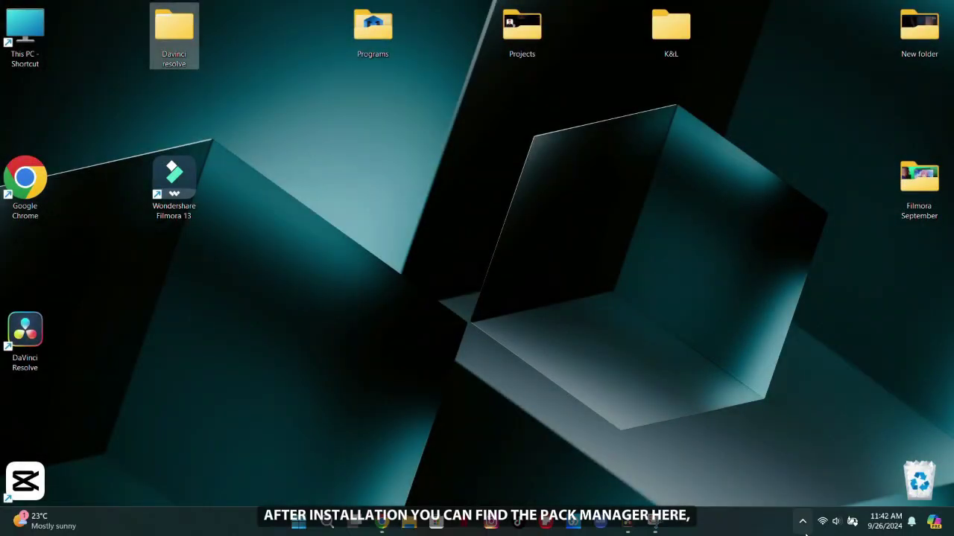
# Step: Check the pack manager's options from the hidden tray icons, then dismiss the menu
pyautogui.click(802, 521)
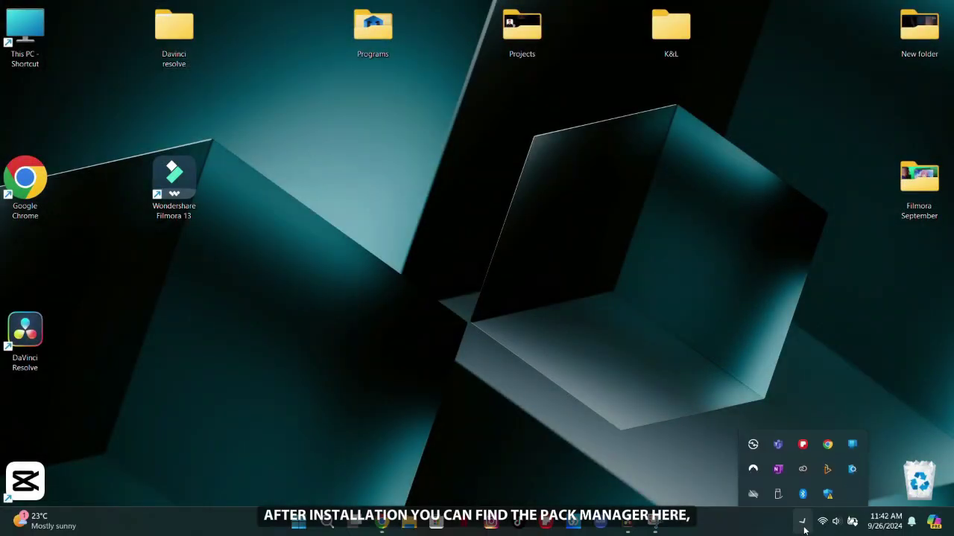
pyautogui.rightClick(828, 459)
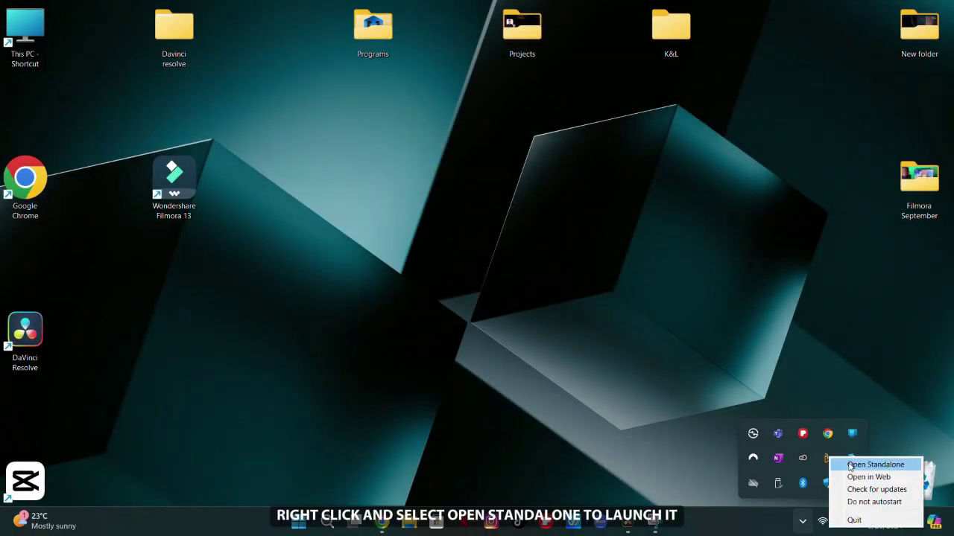
pyautogui.click(514, 394)
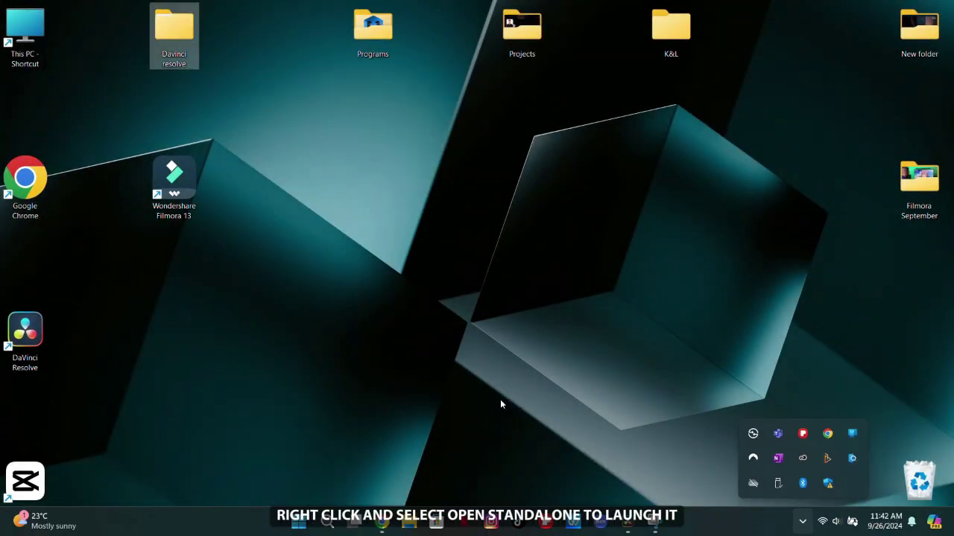
# Step: Search 'aejuice' in Start and launch AEJuice Pack Manager Standalone
pyautogui.click(325, 524)
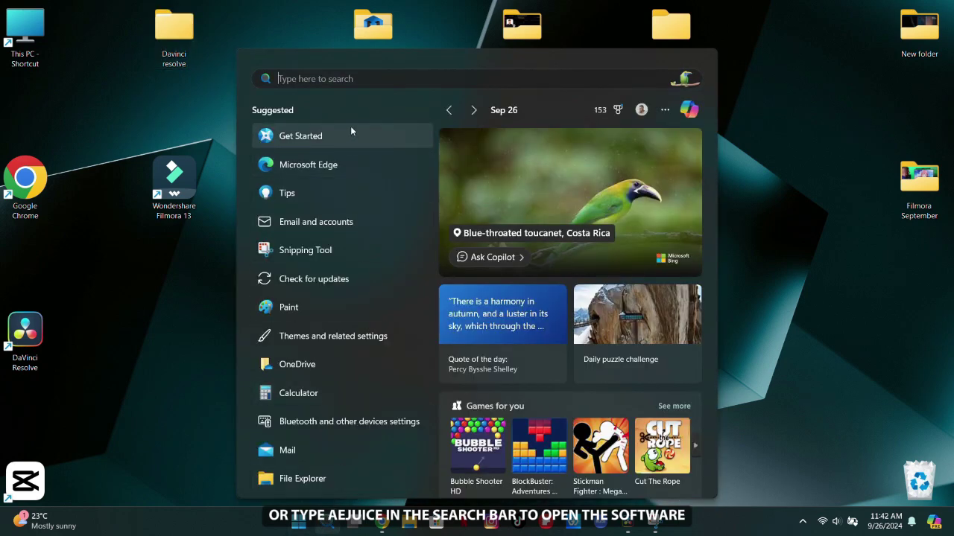
pyautogui.write('aejuice')
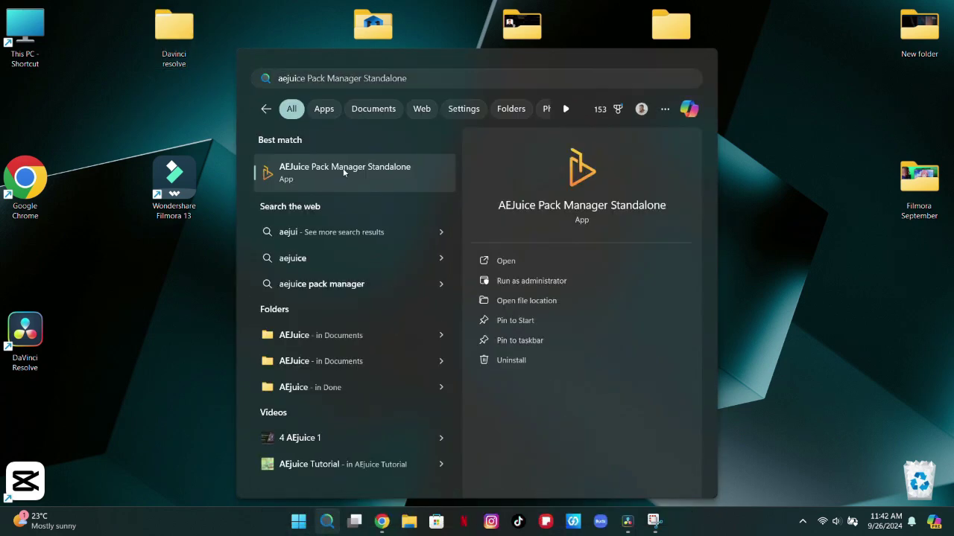
pyautogui.click(343, 171)
pyautogui.scroll(-3, 920, 135)
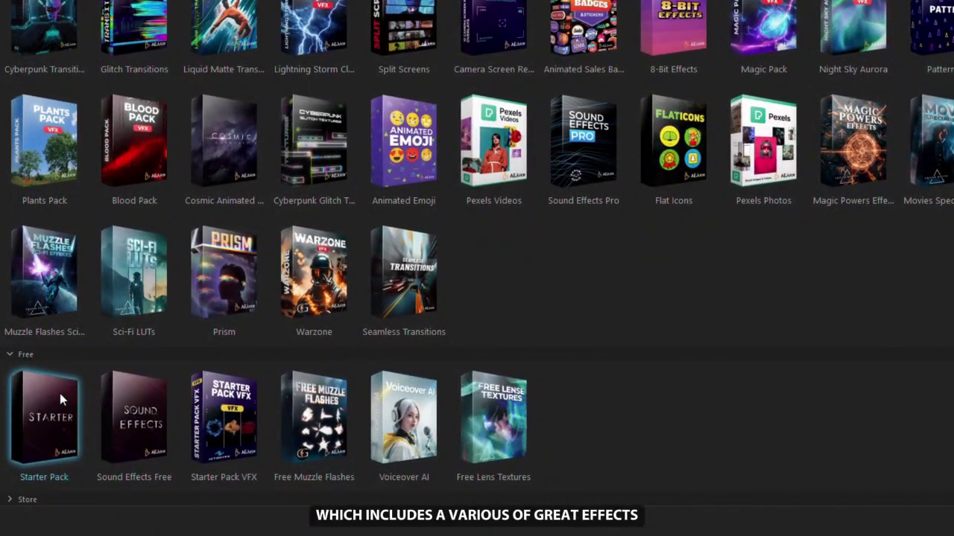
# Step: Browse the free Starter Pack's clips, then go back to the home pack grid
pyautogui.click(59, 399)
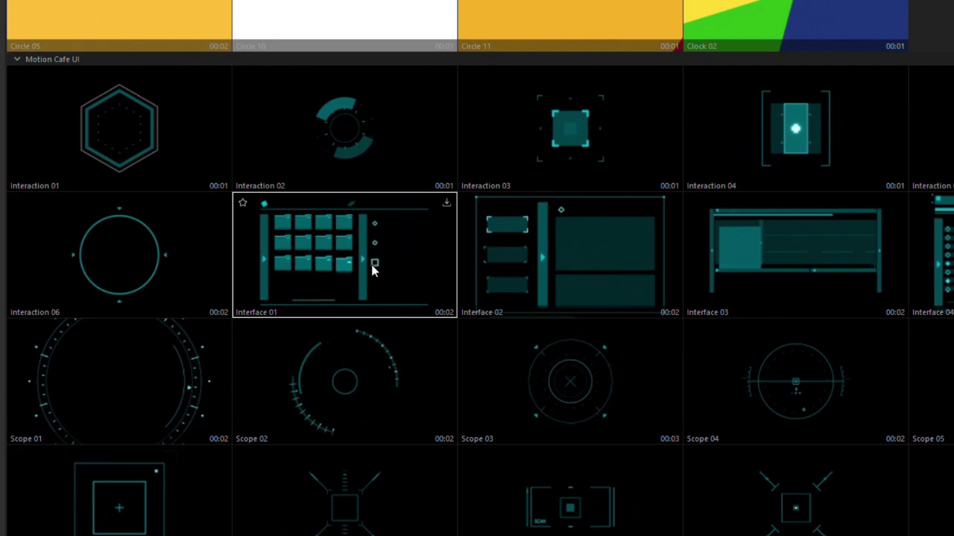
pyautogui.scroll(-5, 372, 270)
pyautogui.scroll(-10, 348, 301)
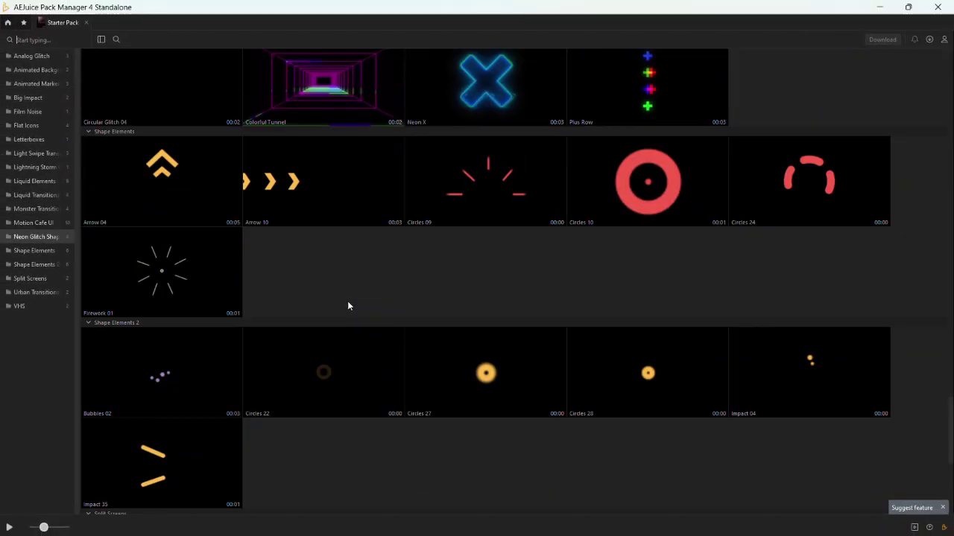
pyautogui.scroll(15, 347, 301)
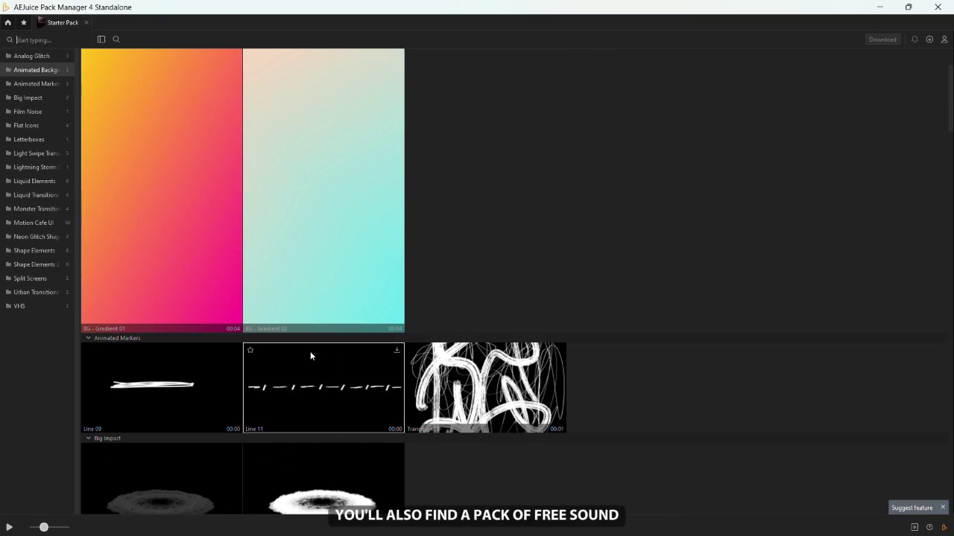
pyautogui.click(8, 23)
# Step: Browse the free Sound Effects pack's Whooshes and Shapes clips, then go back to the library
pyautogui.click(106, 436)
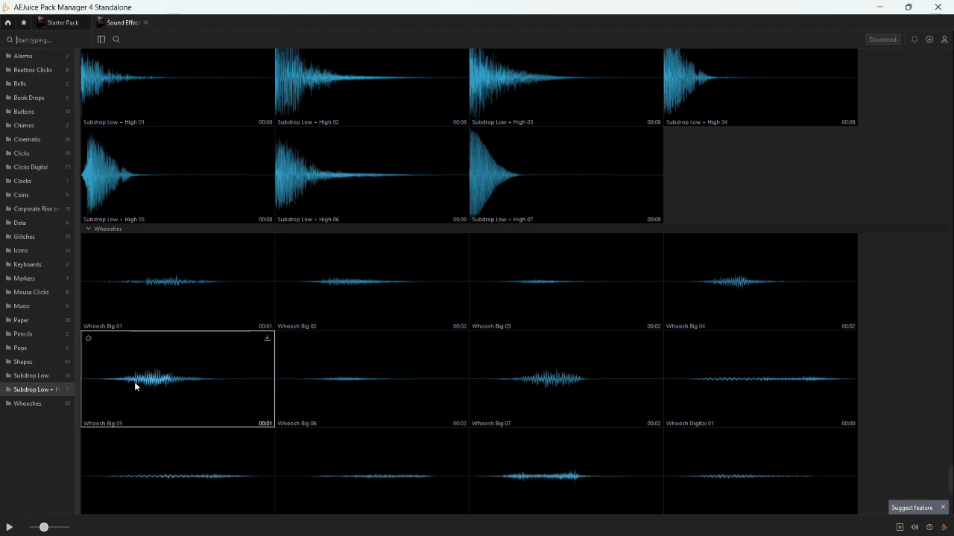
pyautogui.scroll(6, 195, 256)
pyautogui.scroll(7, 195, 260)
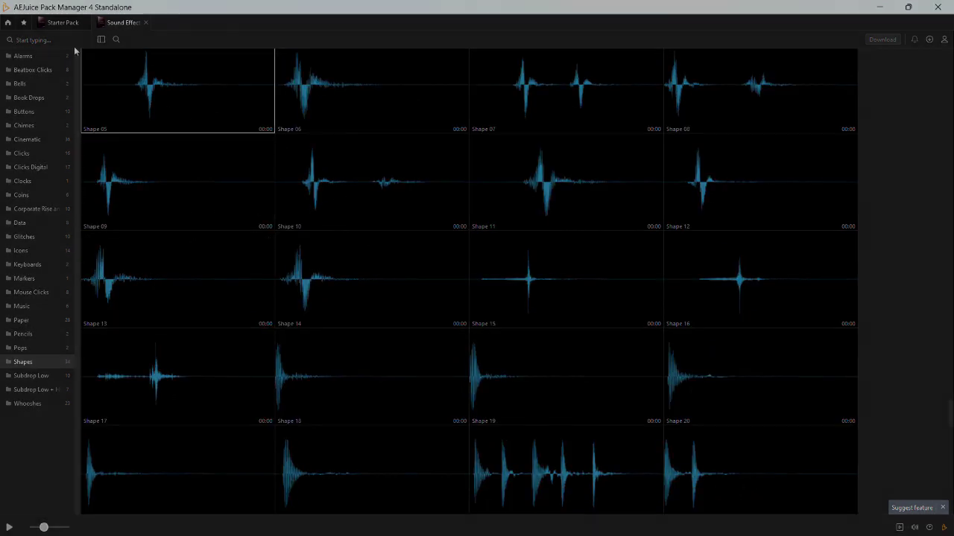
pyautogui.click(8, 22)
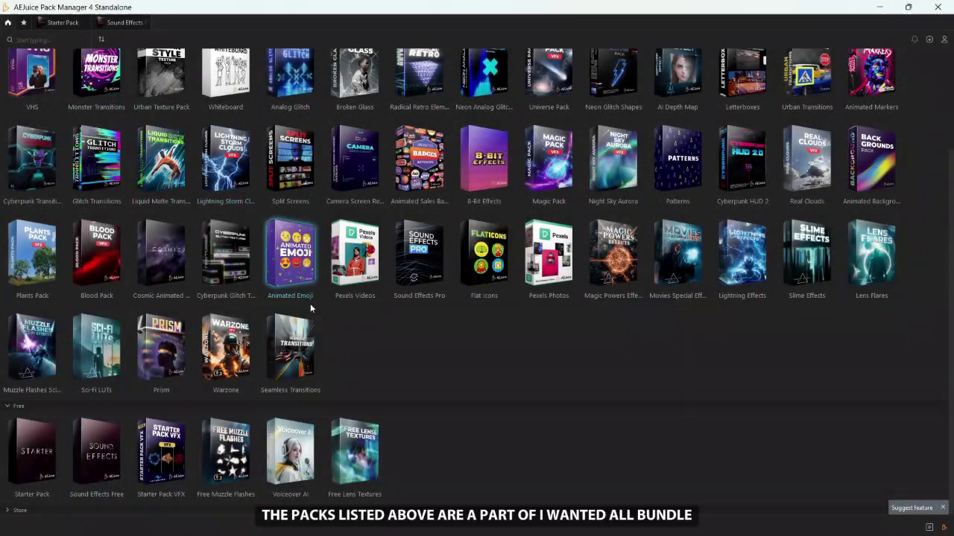
pyautogui.scroll(2, 432, 379)
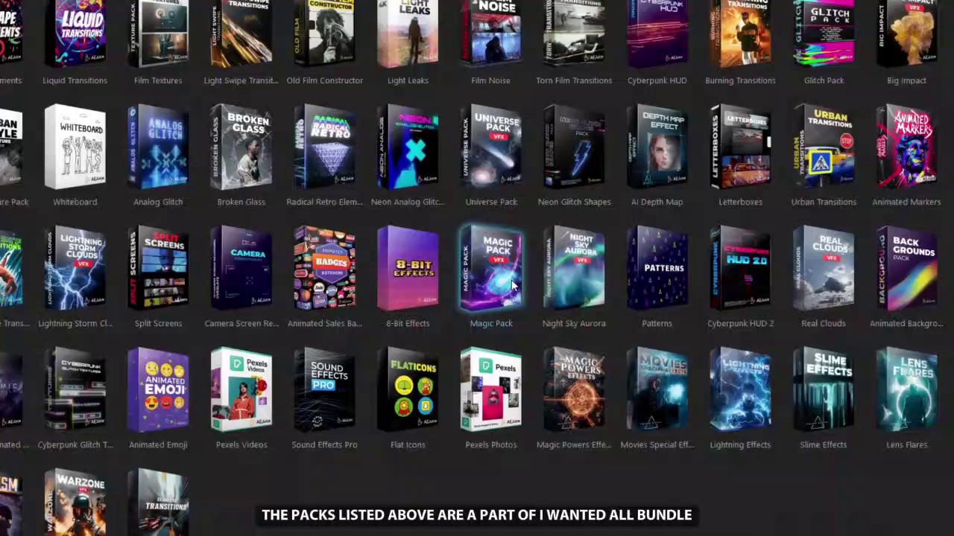
# Step: Place Glitch Transition 12 on Video 2 over the cut between the two clips
pyautogui.moveTo(565, 302)
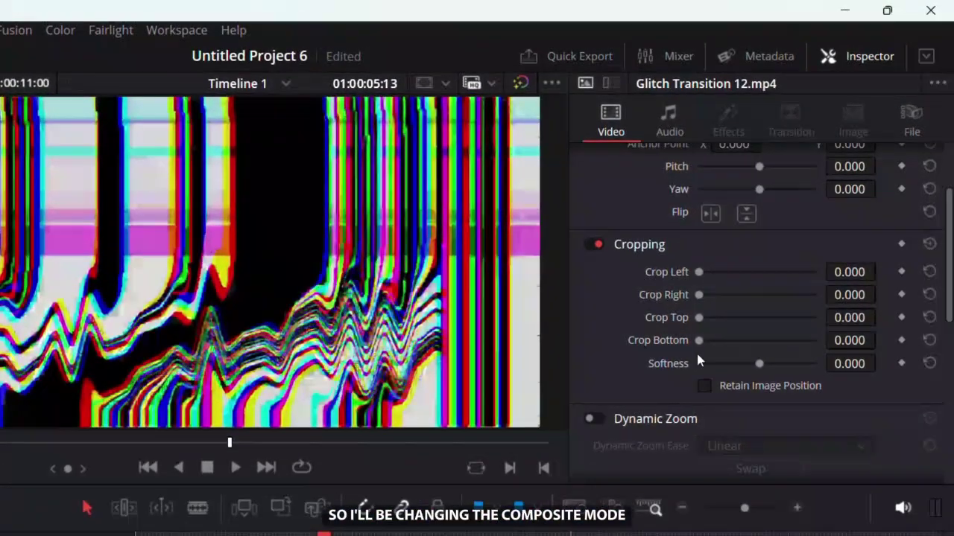
# Step: Set the glitch clip's Composite Mode to Add and play back the transition
pyautogui.scroll(3, 780, 237)
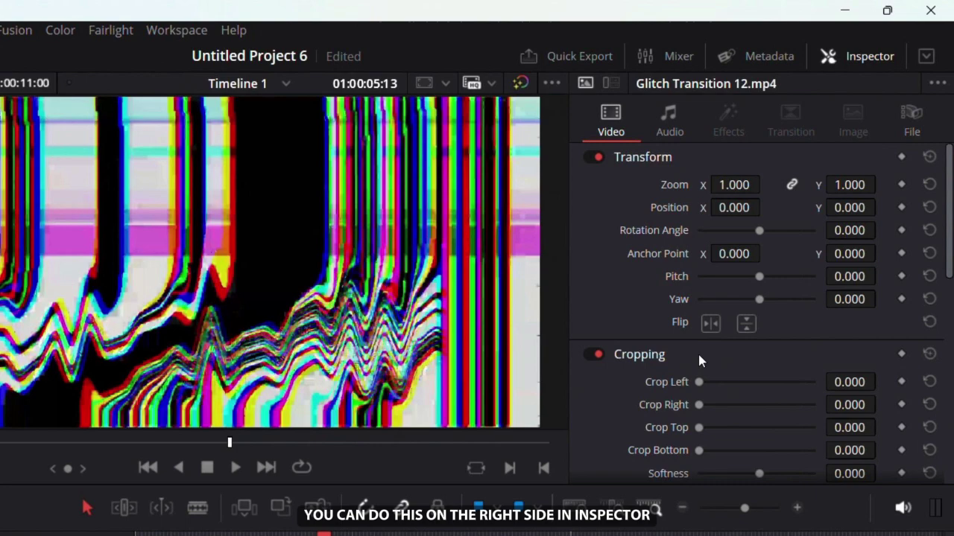
pyautogui.scroll(-6, 698, 352)
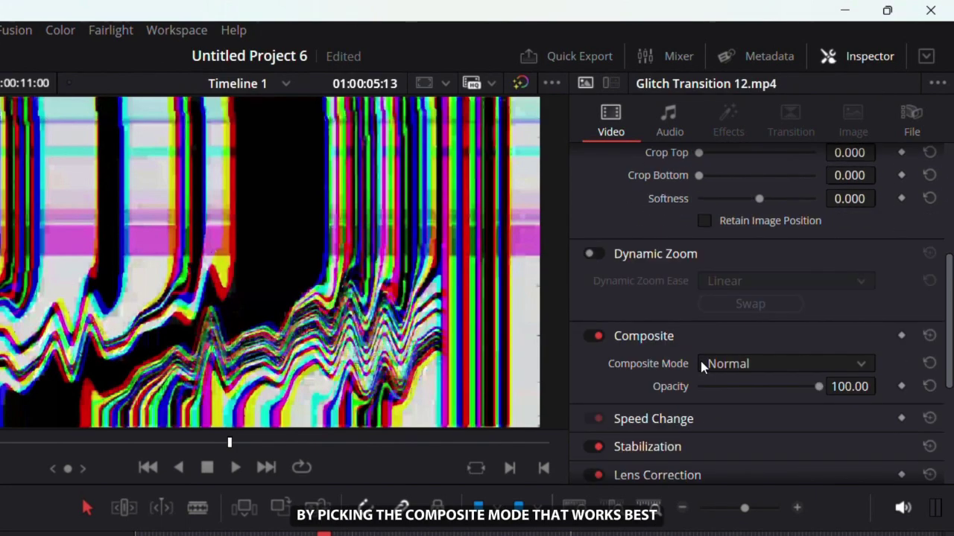
pyautogui.click(702, 364)
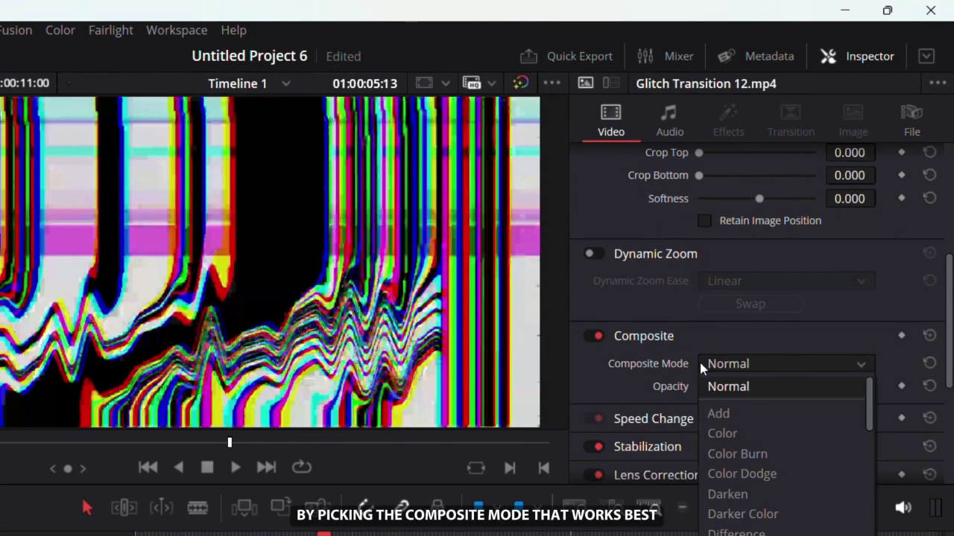
pyautogui.click(718, 413)
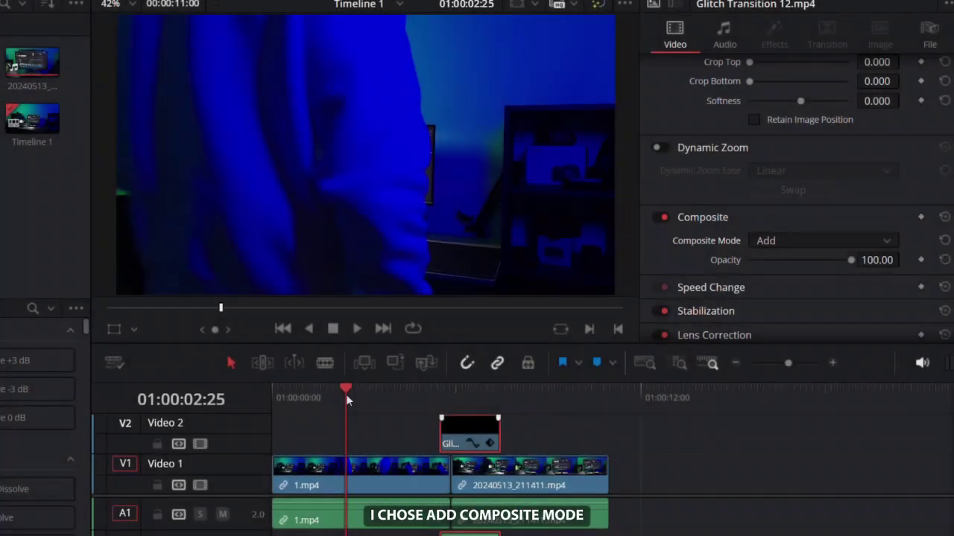
pyautogui.press('space')
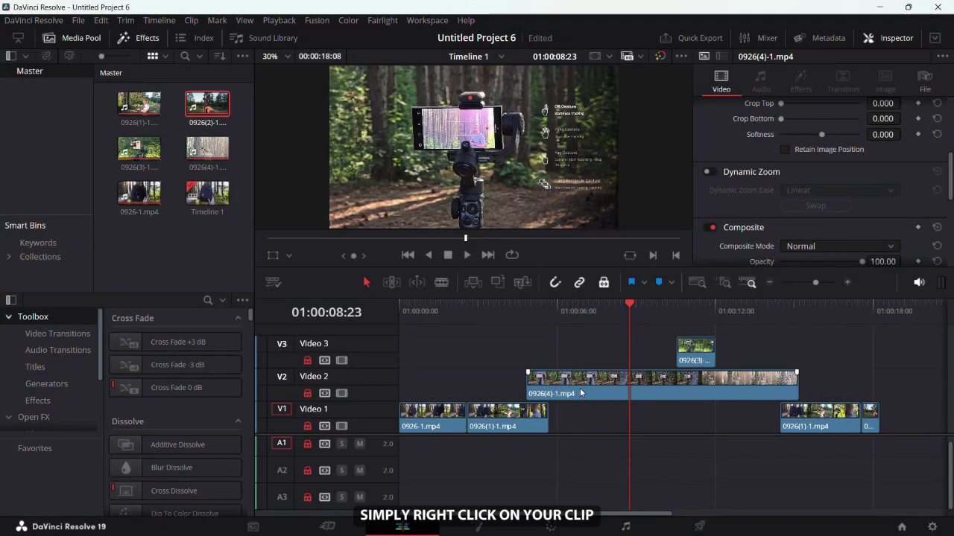
# Step: Colour the 0926(4)-1.mp4 clip teal and the short Video 3 clip apricot
pyautogui.rightClick(580, 393)
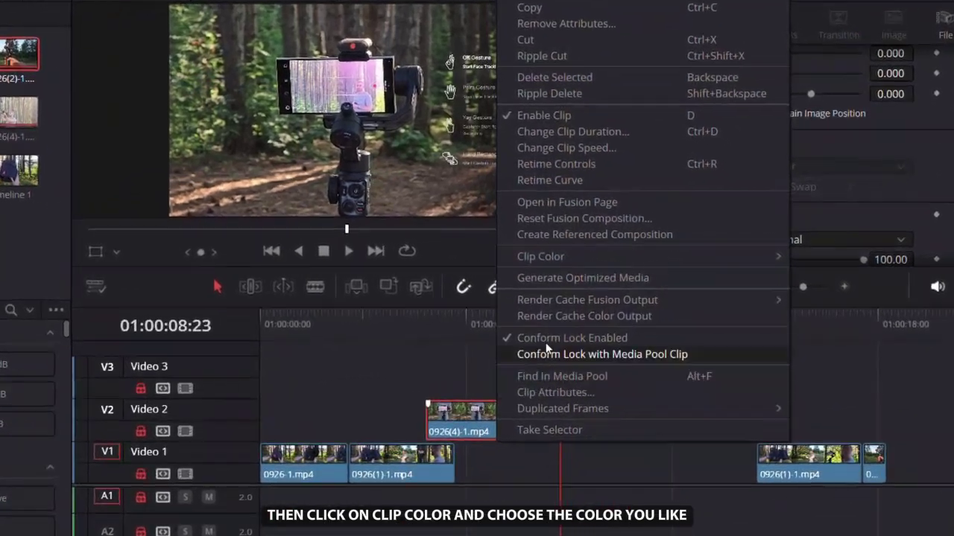
pyautogui.moveTo(633, 256)
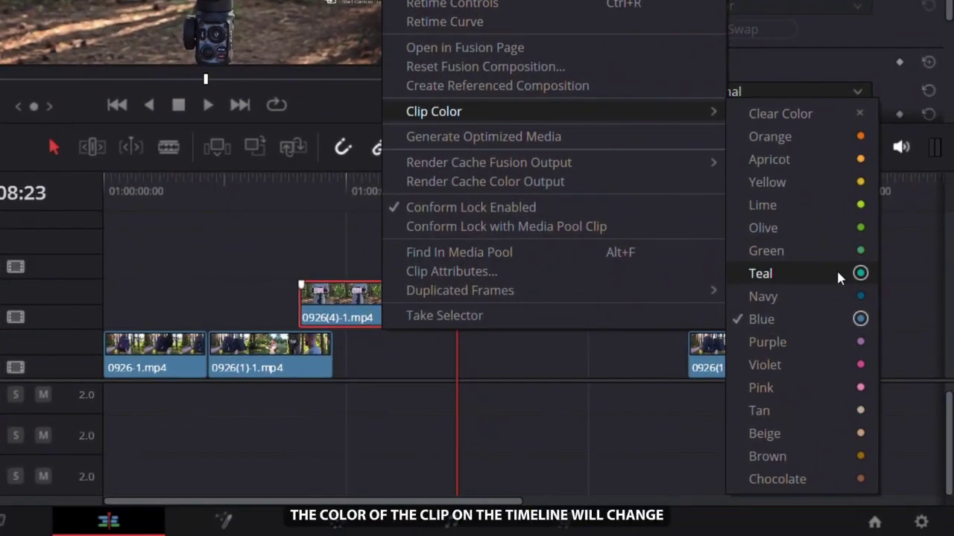
pyautogui.click(872, 372)
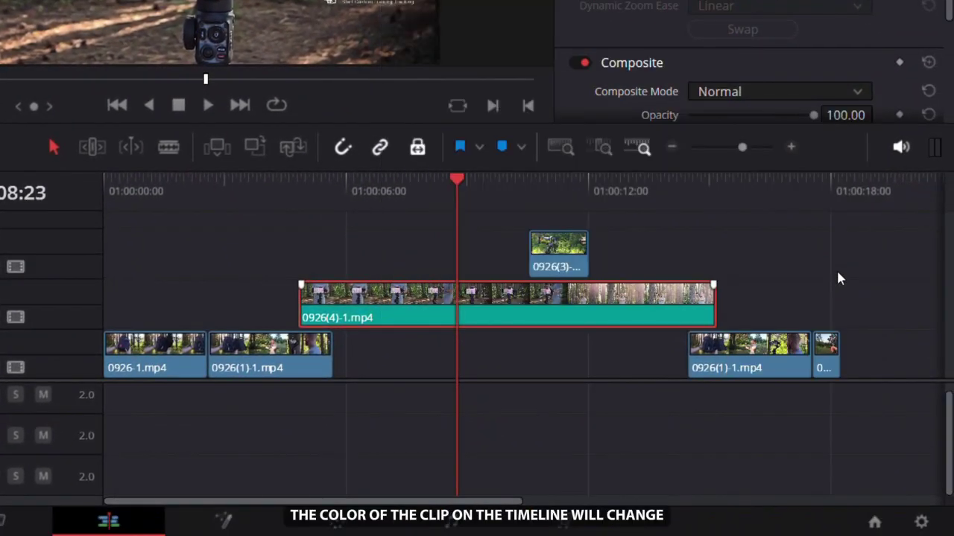
pyautogui.rightClick(564, 256)
pyautogui.moveTo(640, 112)
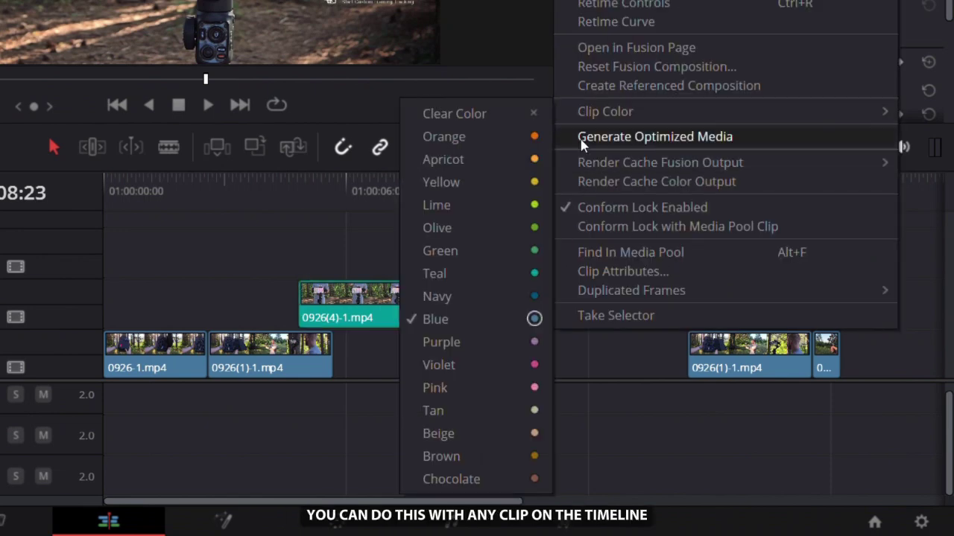
pyautogui.click(538, 159)
# Step: Box-select the four Video 1 clips and bring up their Clip Color options
pyautogui.moveTo(868, 438); pyautogui.dragTo(149, 356)
pyautogui.rightClick(149, 356)
pyautogui.moveTo(363, 105)
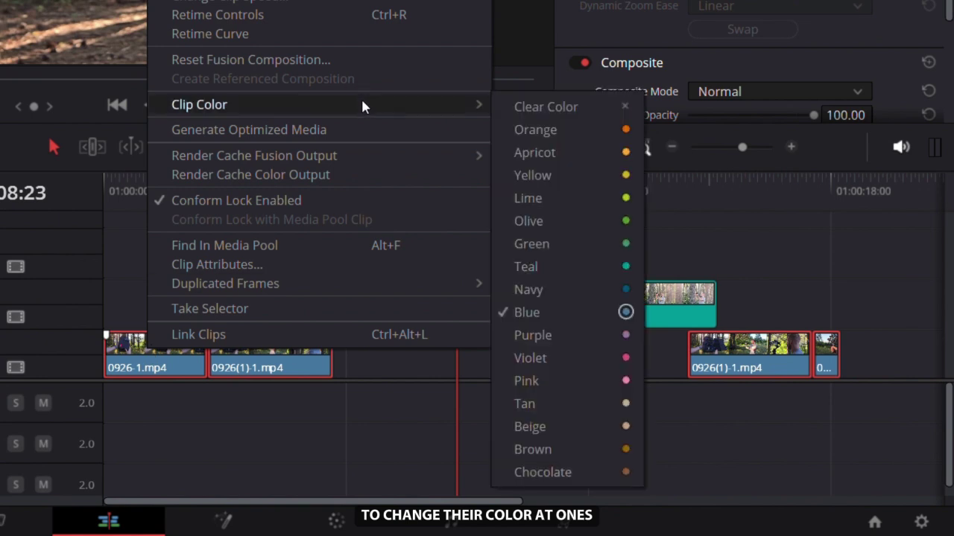
# Step: Colour the Video 1 clips olive, then give 0926(4)-1.mp4 a 01:07 fade-in and 00:13 fade-out
pyautogui.click(586, 234)
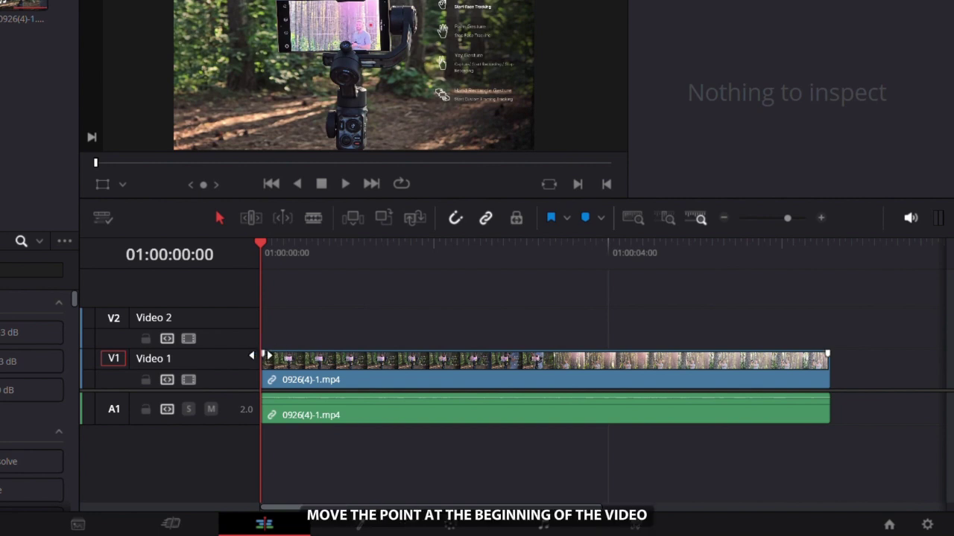
pyautogui.moveTo(266, 356); pyautogui.dragTo(286, 359)
pyautogui.moveTo(352, 359); pyautogui.dragTo(369, 356)
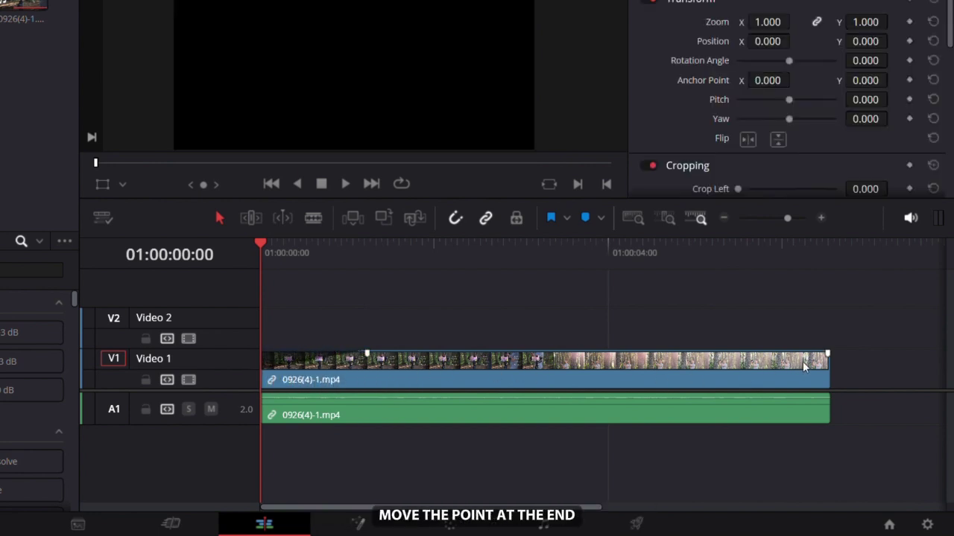
pyautogui.moveTo(829, 352); pyautogui.dragTo(811, 355)
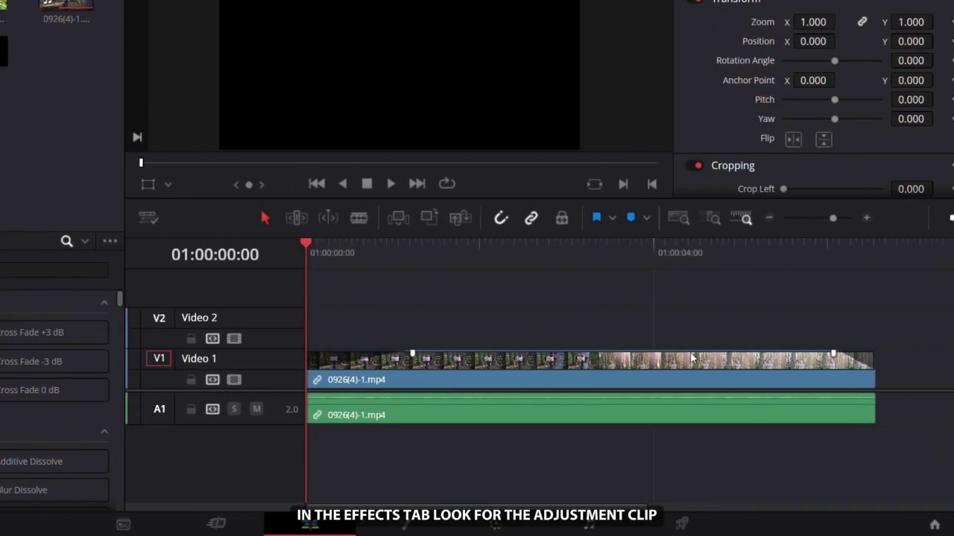
# Step: Place an Adjustment Clip on Video 2, starting slightly into 0926(4)-1.mp4 and ending with it
pyautogui.click(63, 270)
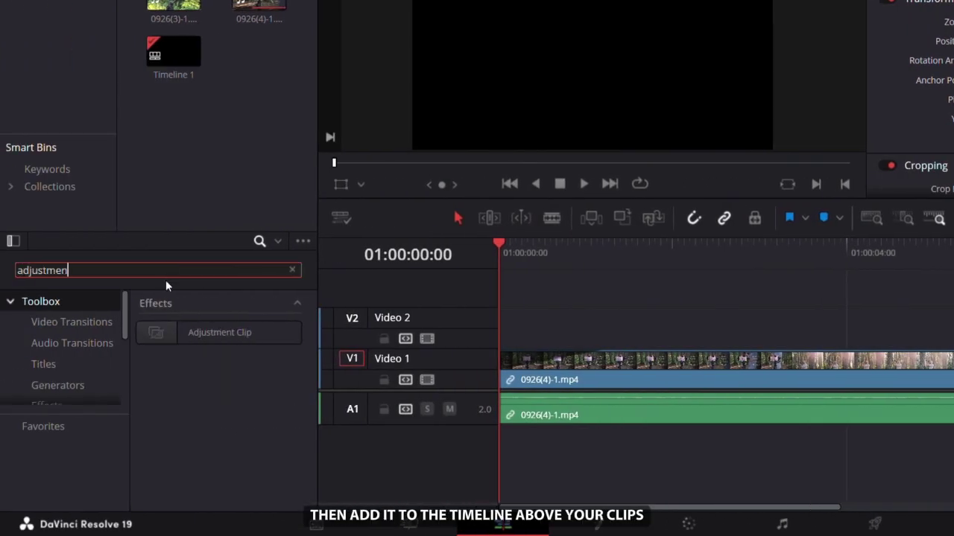
pyautogui.moveTo(171, 331); pyautogui.dragTo(655, 304)
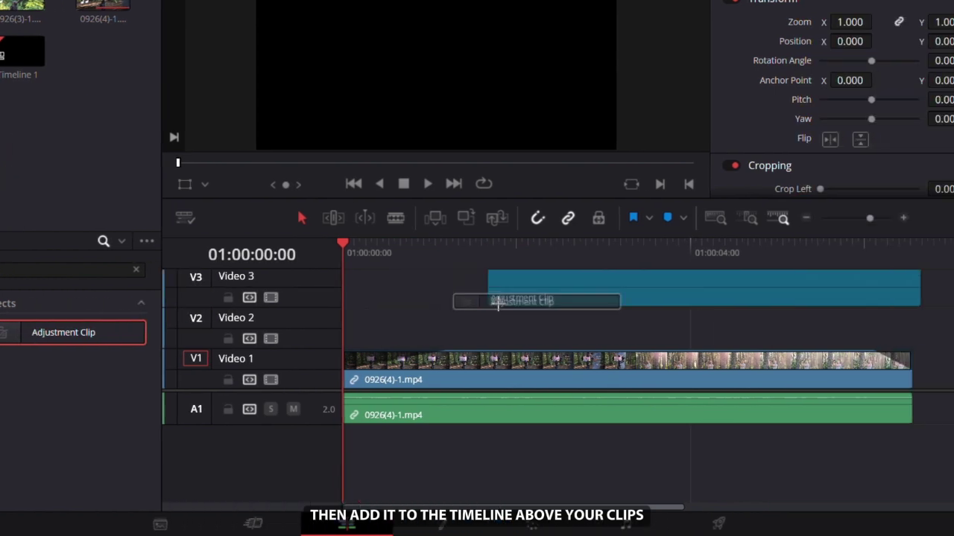
pyautogui.moveTo(497, 301); pyautogui.dragTo(611, 319)
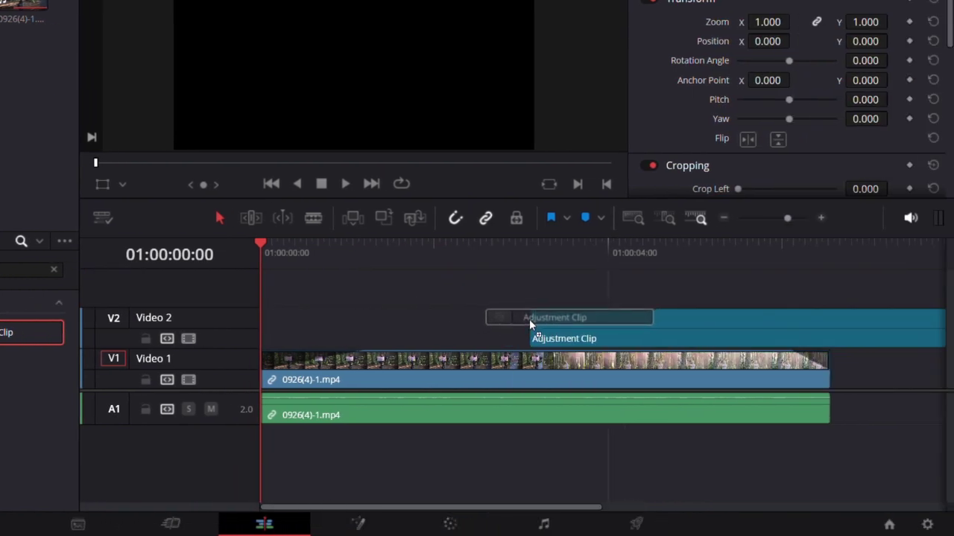
pyautogui.moveTo(529, 319); pyautogui.dragTo(541, 328)
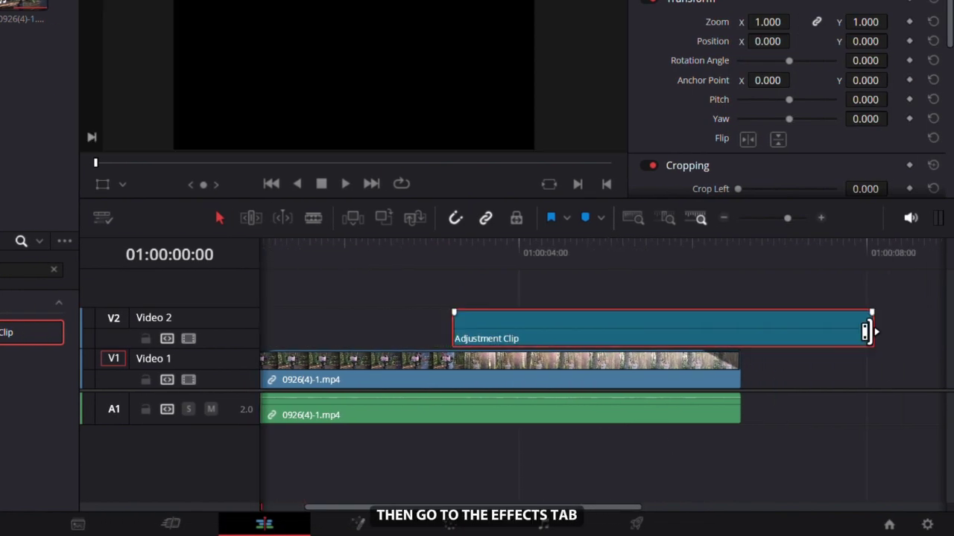
pyautogui.moveTo(869, 331); pyautogui.dragTo(739, 395)
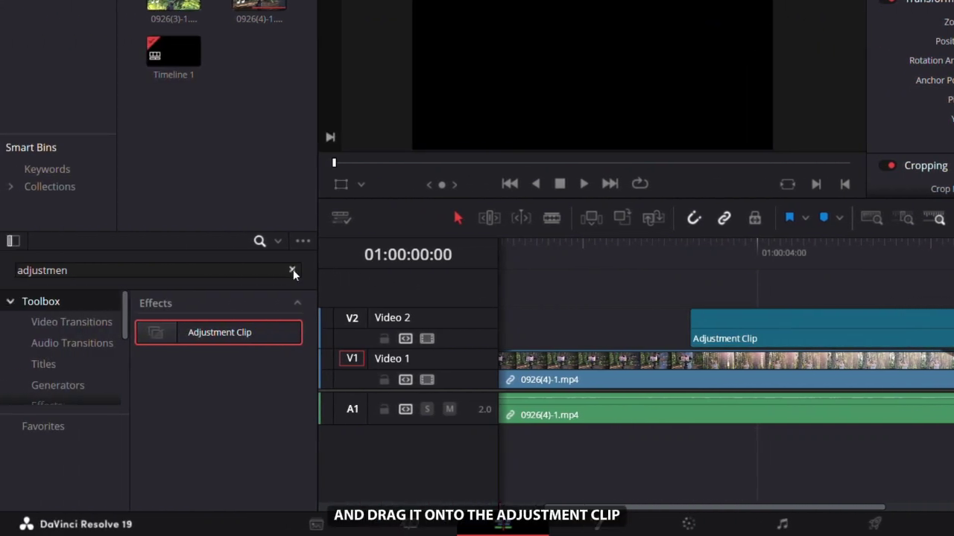
# Step: Apply the Video Camera effect to the adjustment clip
pyautogui.click(292, 271)
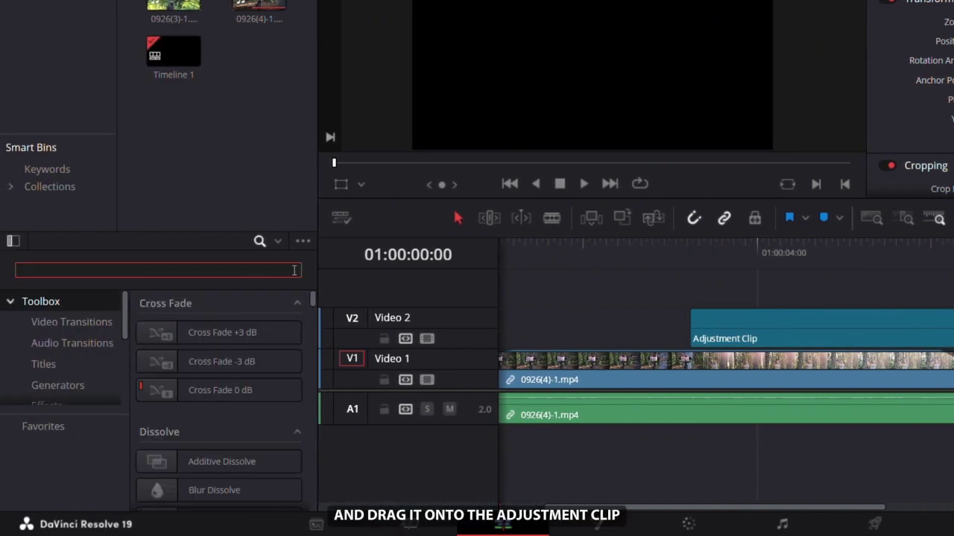
pyautogui.scroll(-2, 76, 357)
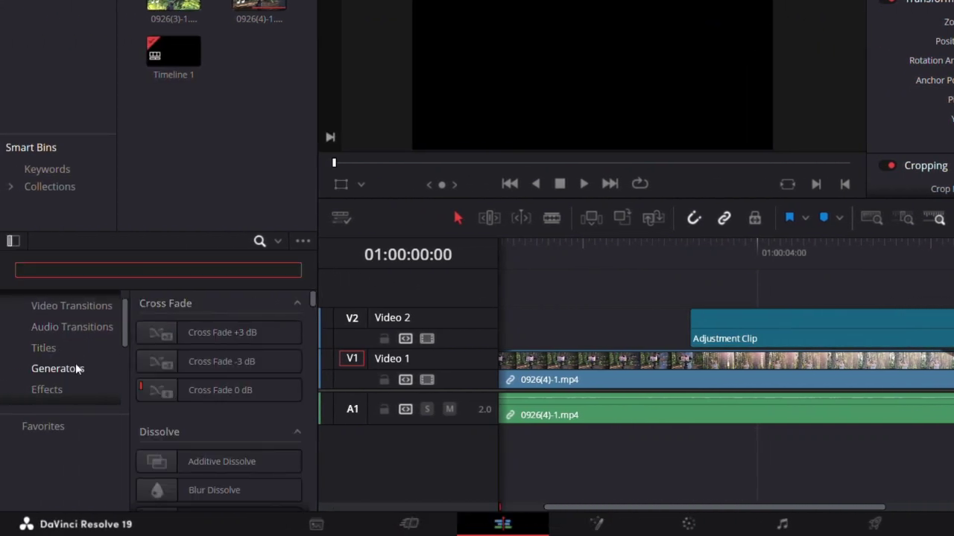
pyautogui.click(67, 367)
pyautogui.scroll(-10, 226, 380)
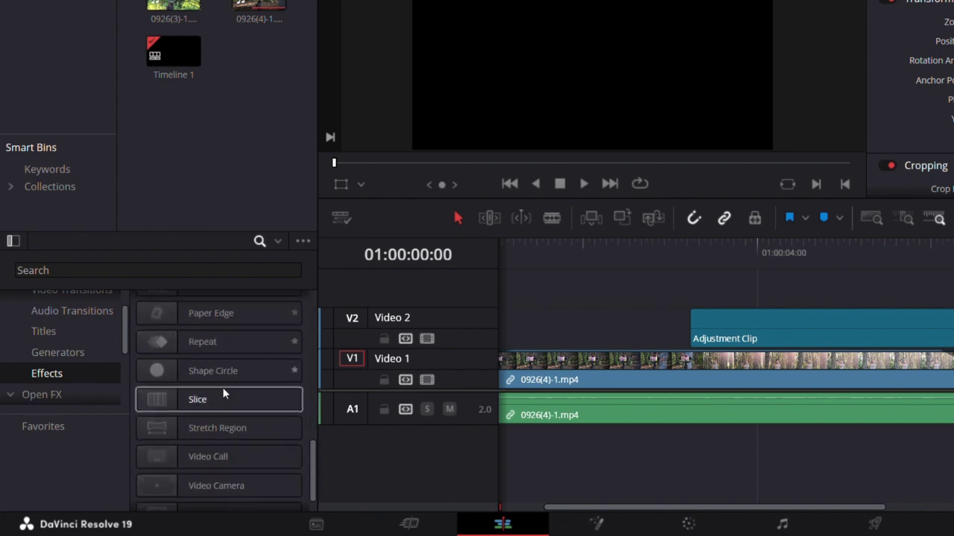
pyautogui.moveTo(223, 454); pyautogui.dragTo(704, 319)
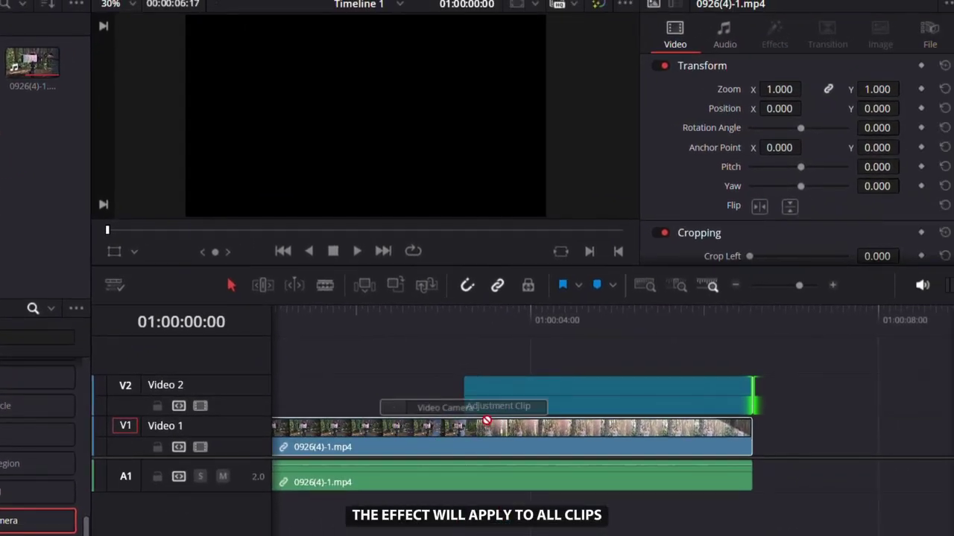
# Step: Add a fade-in and a fine-tuned fade-out to the adjustment clip
pyautogui.moveTo(477, 385); pyautogui.dragTo(502, 381)
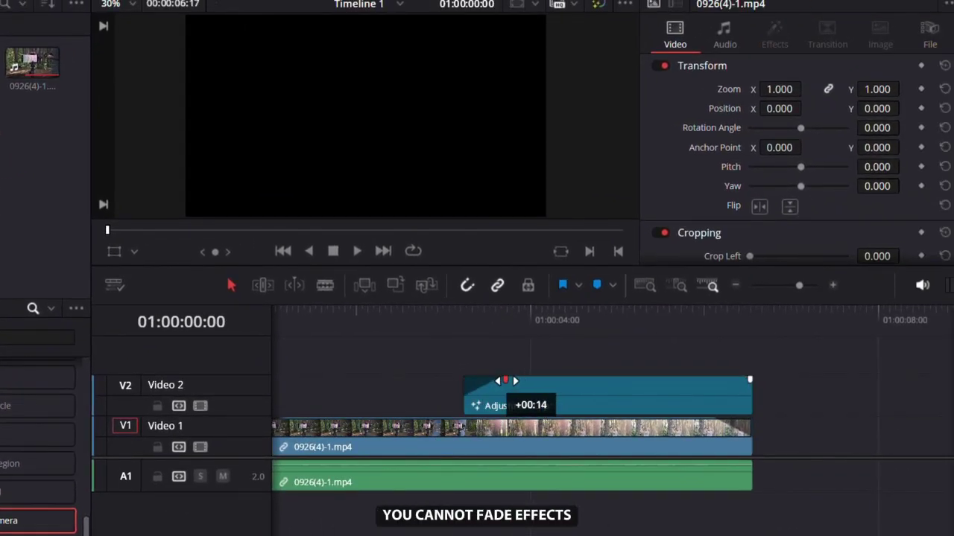
pyautogui.moveTo(750, 380); pyautogui.dragTo(713, 383)
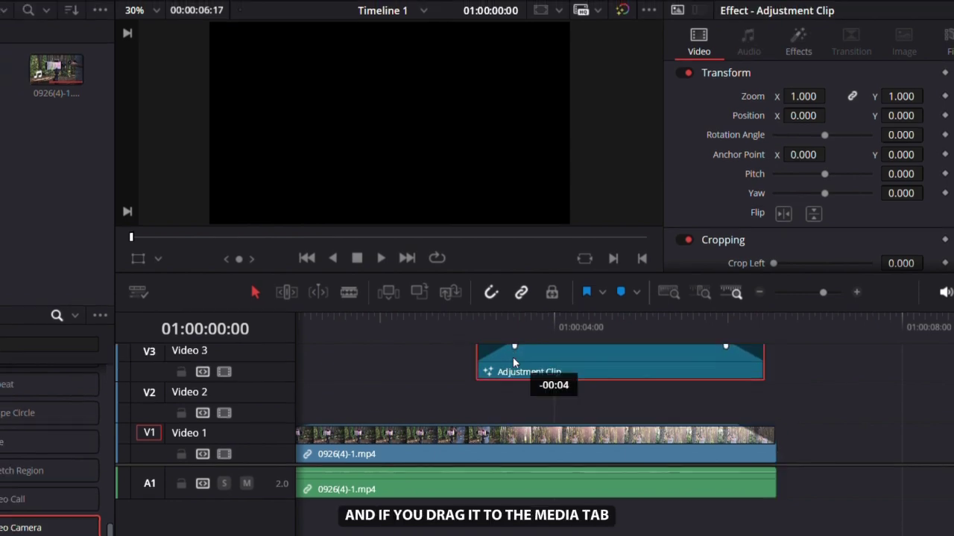
pyautogui.moveTo(618, 362); pyautogui.dragTo(211, 239)
# Step: Save the adjustment clip to the Media Pool, add it back, and play the timeline
pyautogui.moveTo(144, 179); pyautogui.dragTo(448, 332)
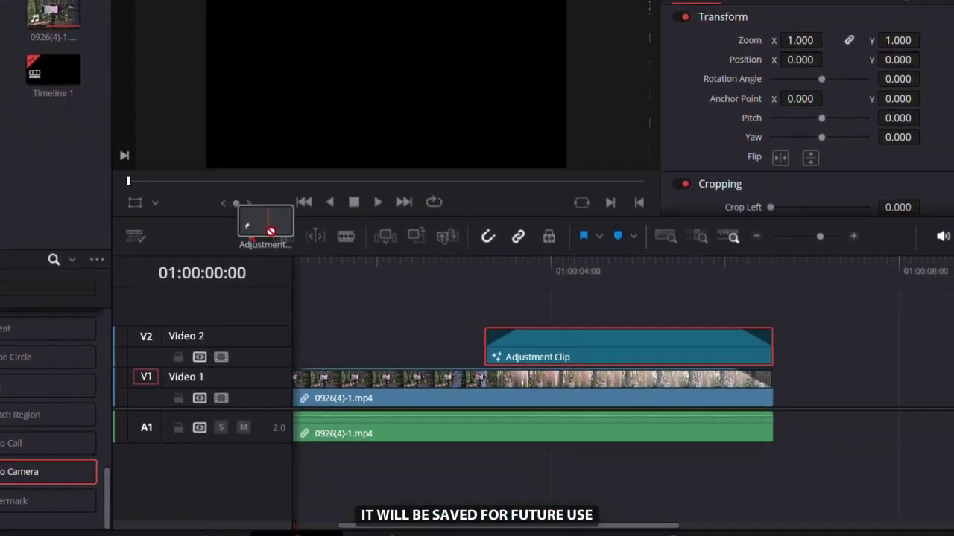
pyautogui.moveTo(266, 229); pyautogui.dragTo(37, 150)
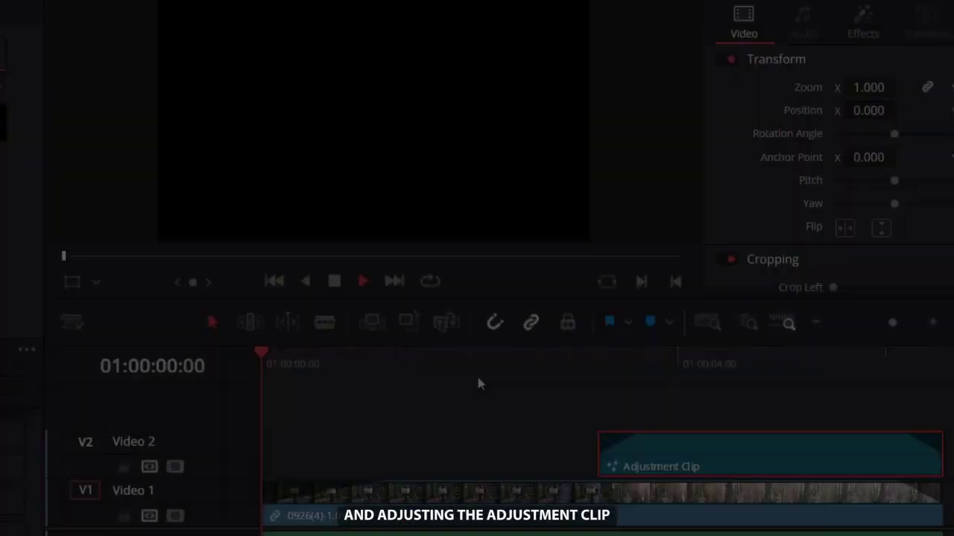
pyautogui.press('space')
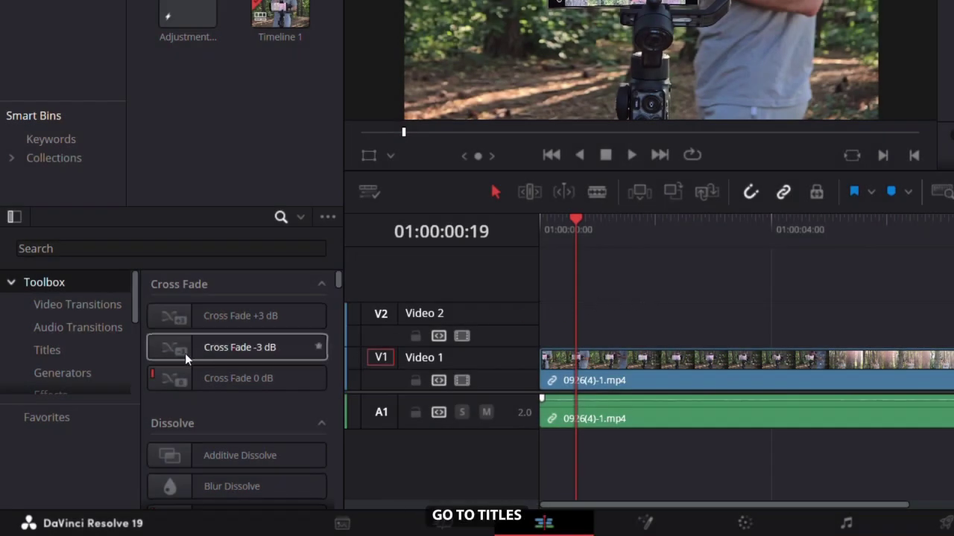
# Step: Add a Text+ title at the start of Video 2 and lengthen it
pyautogui.click(48, 351)
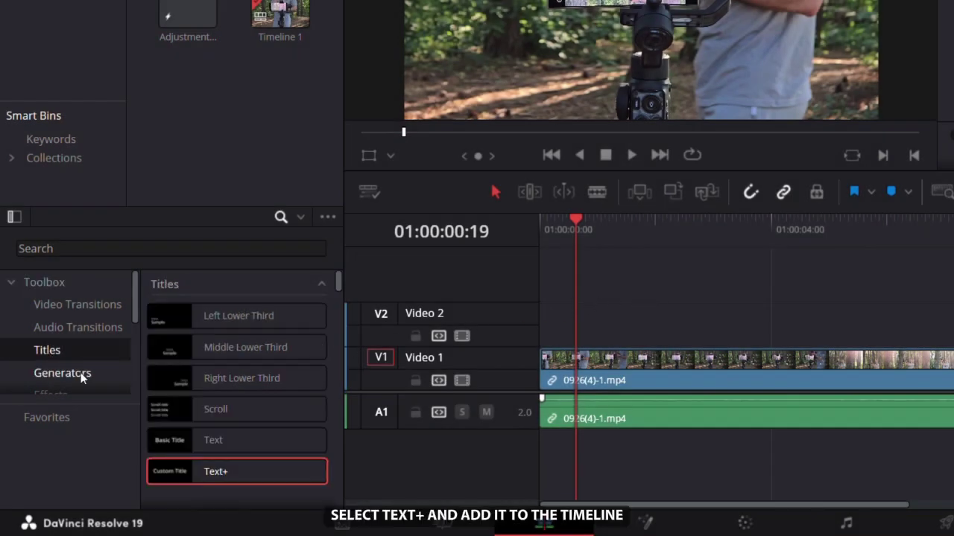
pyautogui.moveTo(213, 475); pyautogui.dragTo(583, 335)
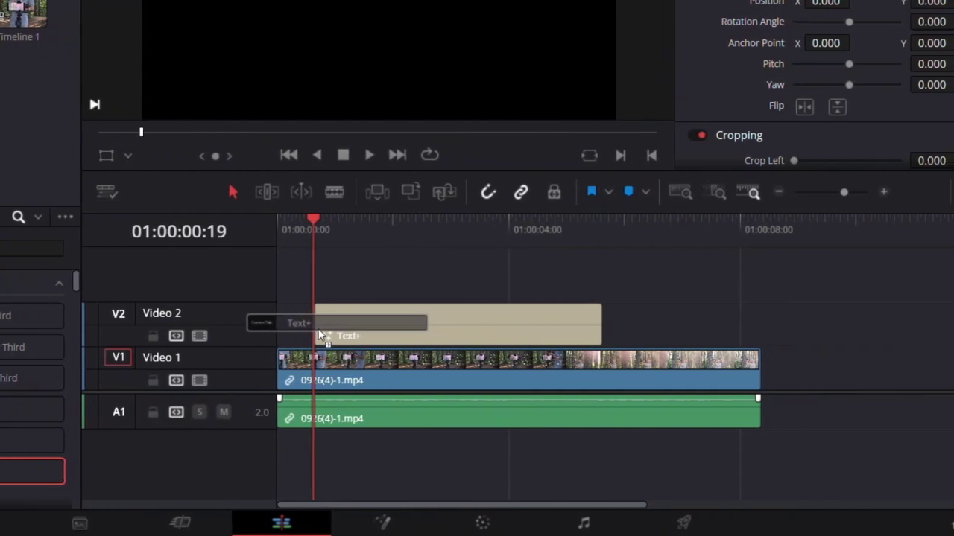
pyautogui.moveTo(319, 334); pyautogui.dragTo(319, 331)
pyautogui.moveTo(578, 326); pyautogui.dragTo(632, 325)
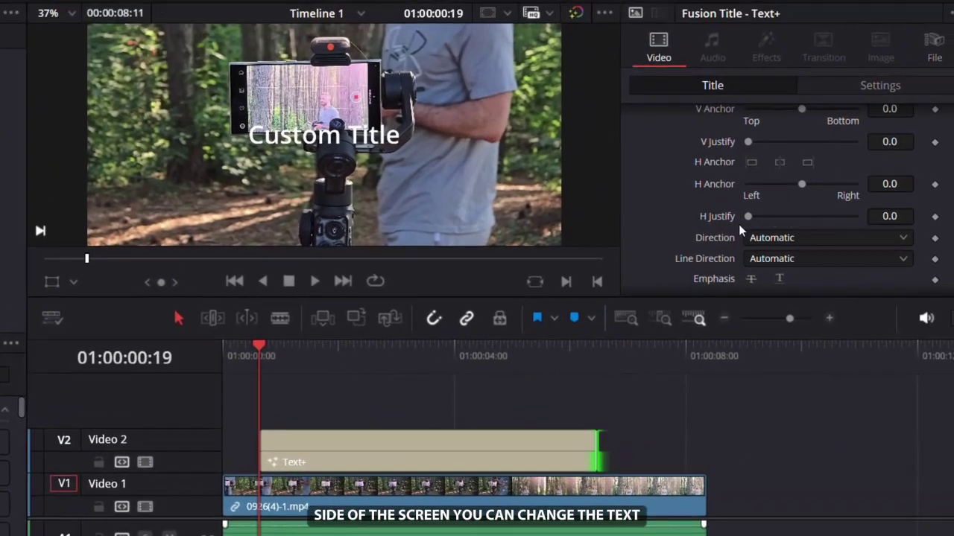
# Step: Change the title text to 'ZHIYUN SMOOTH 5S AI' in Myriad Pro Semibold
pyautogui.scroll(5, 778, 99)
pyautogui.moveTo(723, 288); pyautogui.dragTo(623, 238)
pyautogui.write('ZHIYUN SMOOTH 5S AI')
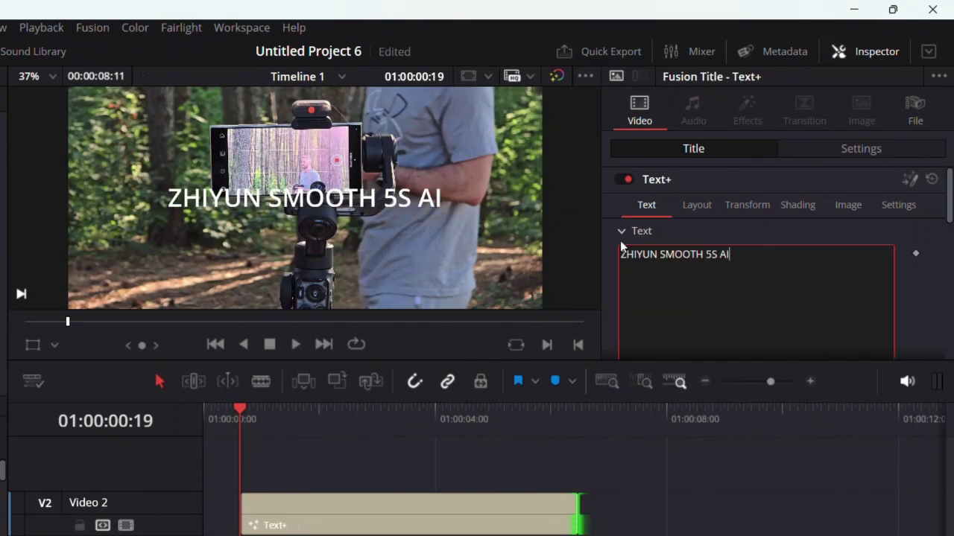
pyautogui.scroll(-3, 734, 273)
pyautogui.click(746, 272)
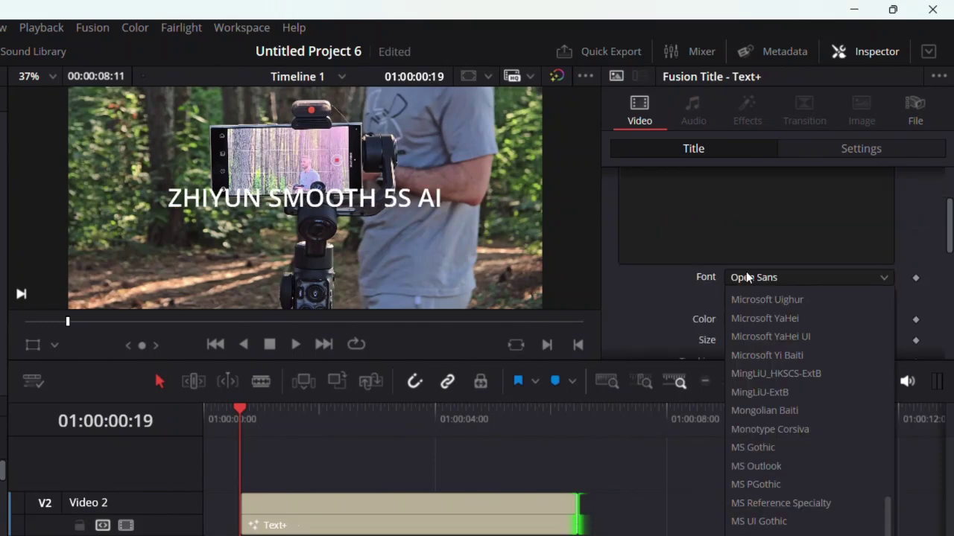
pyautogui.click(799, 372)
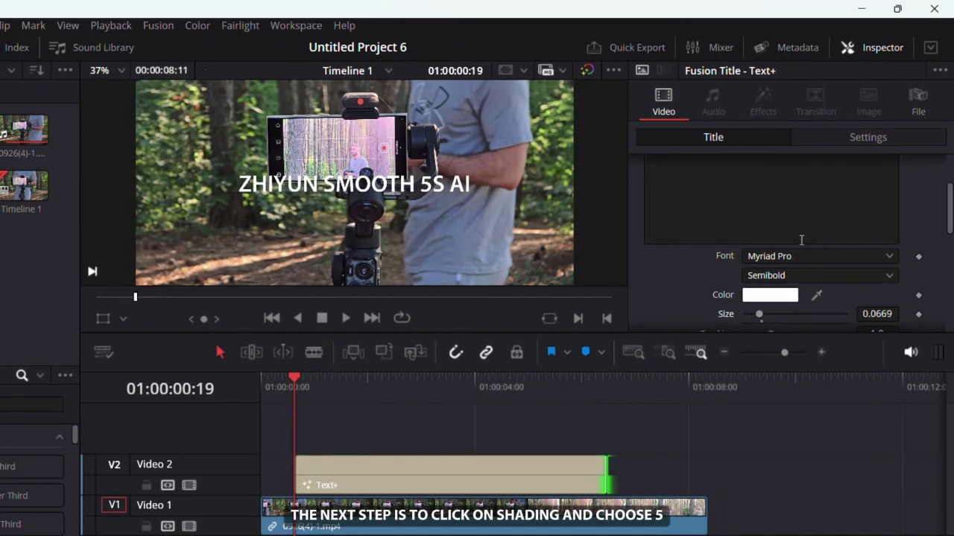
# Step: Enable title shading element 5 and set its Softness X and Y to 10
pyautogui.scroll(3, 807, 208)
pyautogui.click(812, 190)
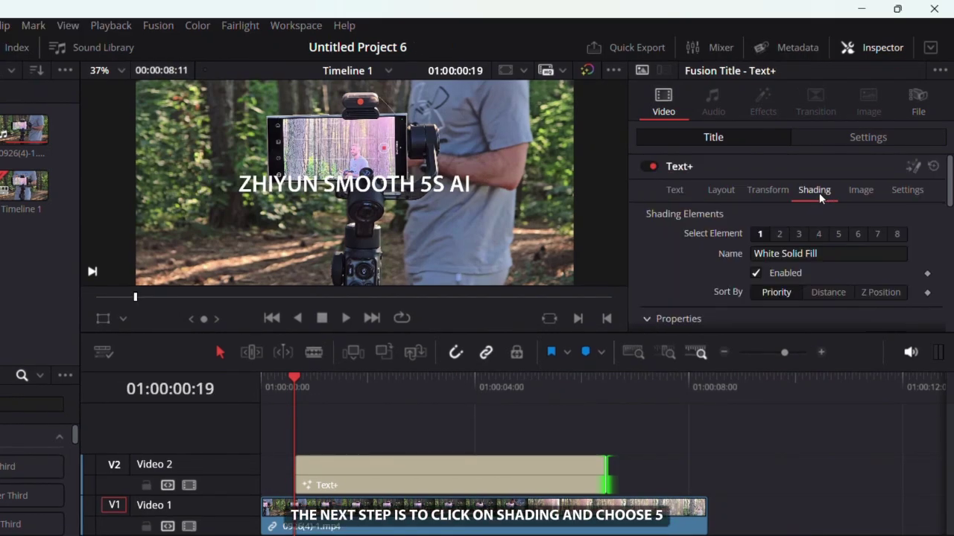
pyautogui.click(833, 231)
pyautogui.click(757, 273)
pyautogui.scroll(-5, 711, 268)
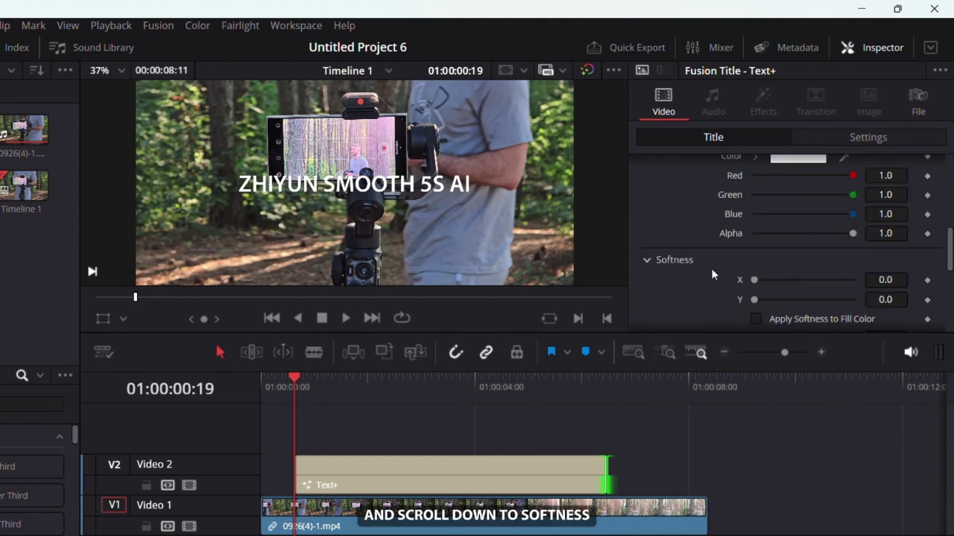
pyautogui.scroll(-3, 711, 268)
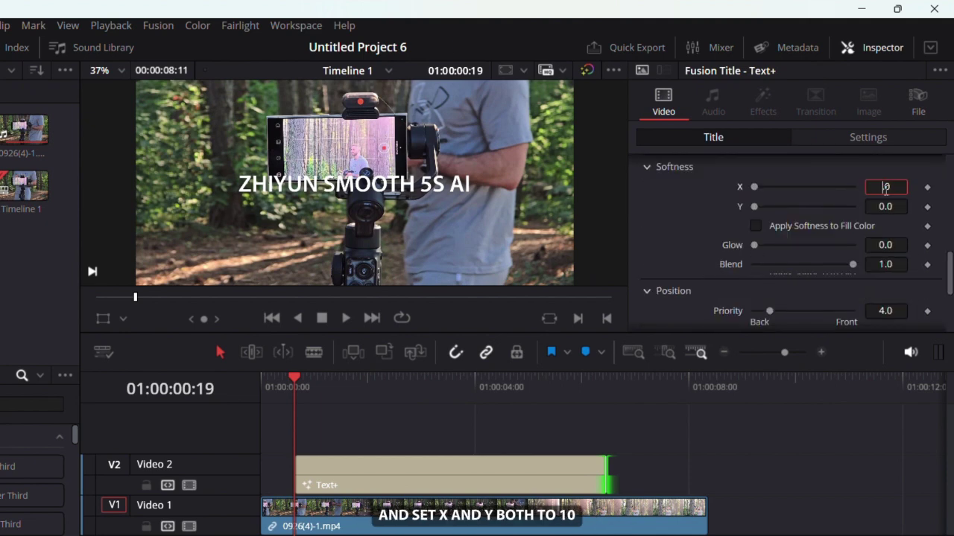
pyautogui.write('100')
pyautogui.click(873, 207)
pyautogui.write('10')
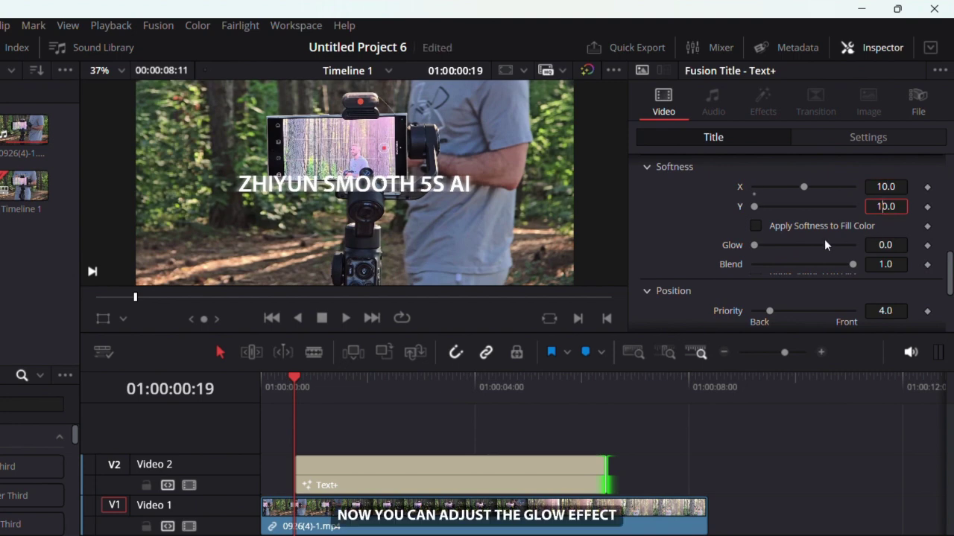
pyautogui.press('Return')
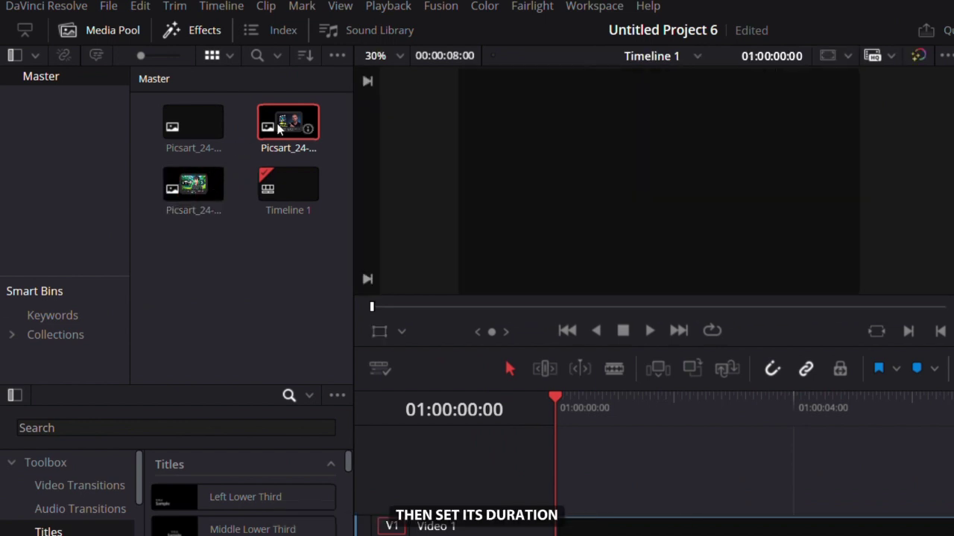
# Step: Place the Picsart PNG on Video 2 from the start, matching the background's length
pyautogui.moveTo(282, 126); pyautogui.dragTo(592, 494)
pyautogui.moveTo(405, 308); pyautogui.dragTo(372, 301)
pyautogui.moveTo(668, 306); pyautogui.dragTo(836, 350)
# Step: Scale the PNG image to 0.690 and set its Position X to -700
pyautogui.click(741, 311)
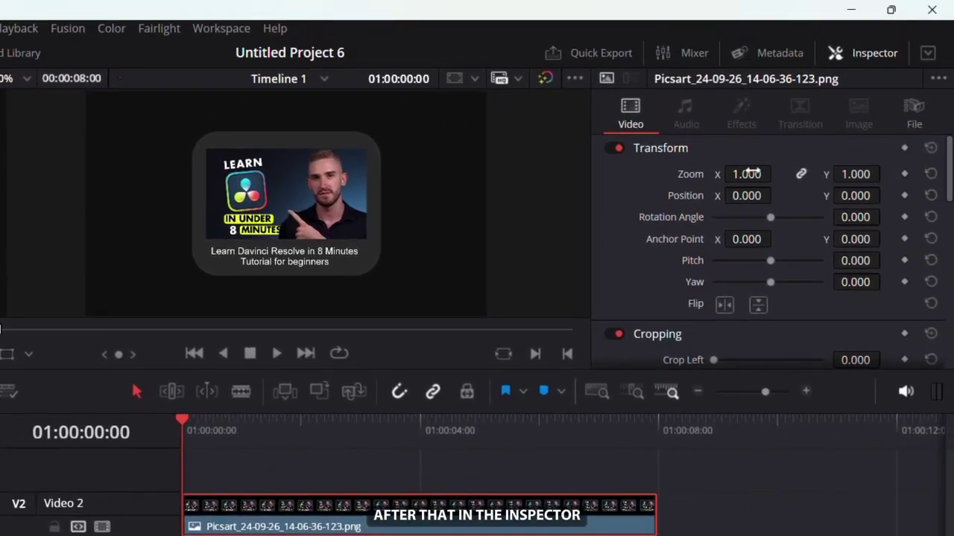
pyautogui.moveTo(753, 173); pyautogui.dragTo(752, 172)
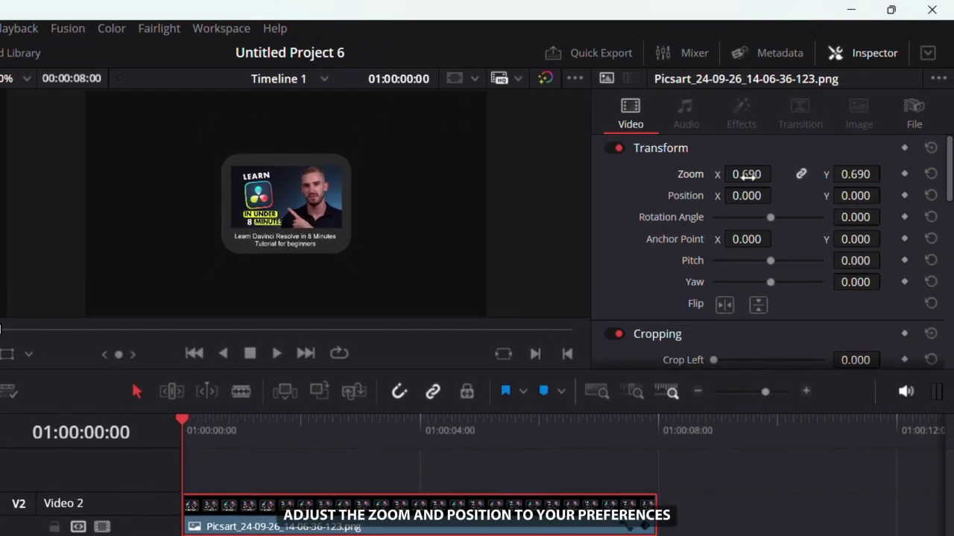
pyautogui.click(747, 195)
pyautogui.write('-700')
pyautogui.press('Return')
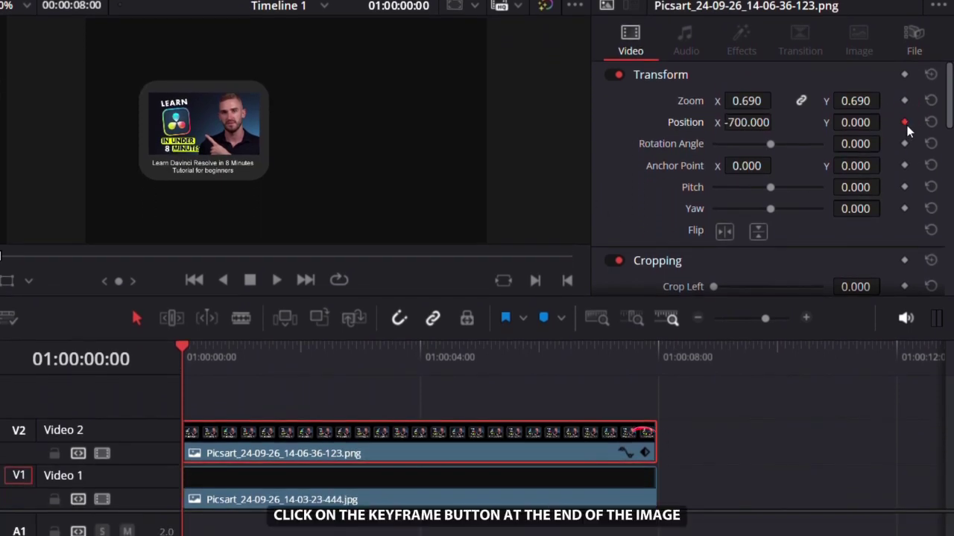
# Step: Add a start Position keyframe 10 frames in with the image moved down to Y -829
pyautogui.click(904, 123)
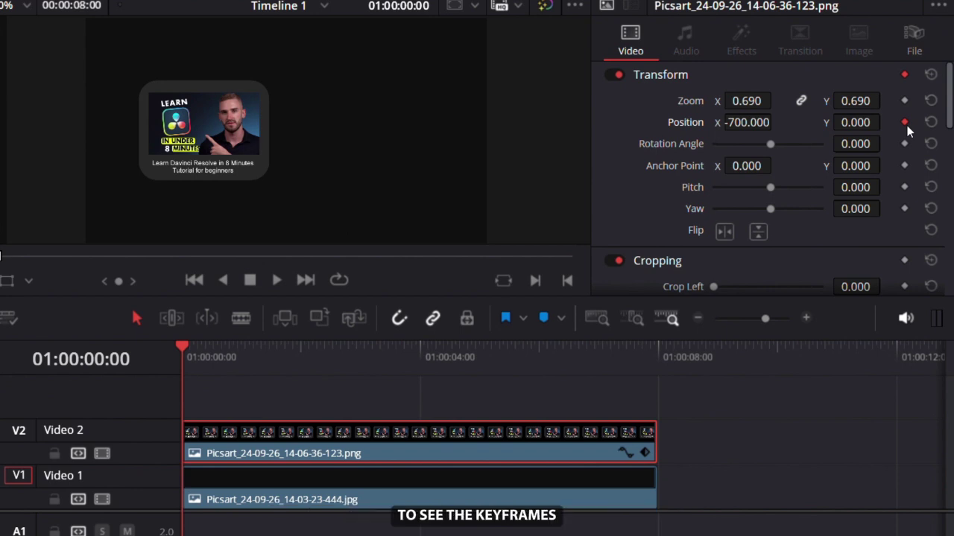
pyautogui.click(645, 454)
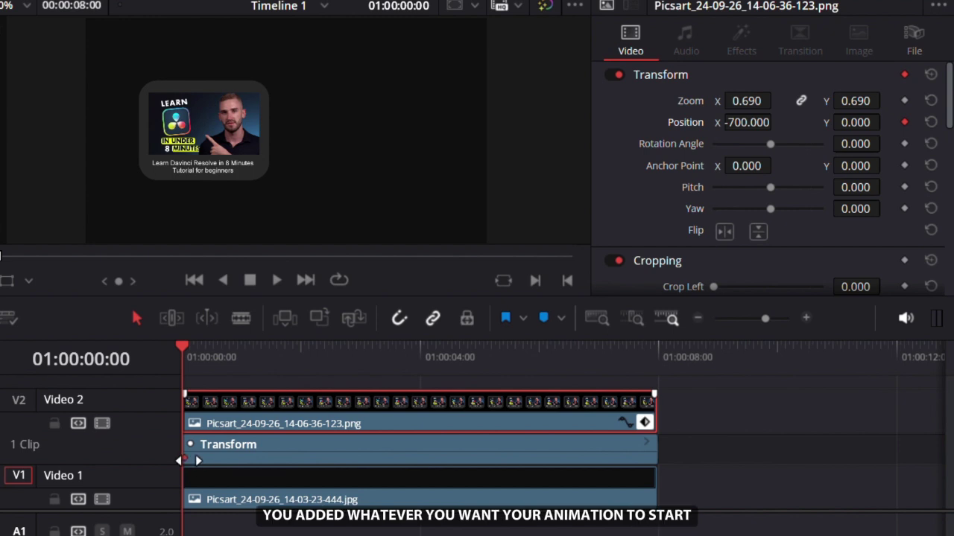
pyautogui.moveTo(184, 461); pyautogui.dragTo(201, 458)
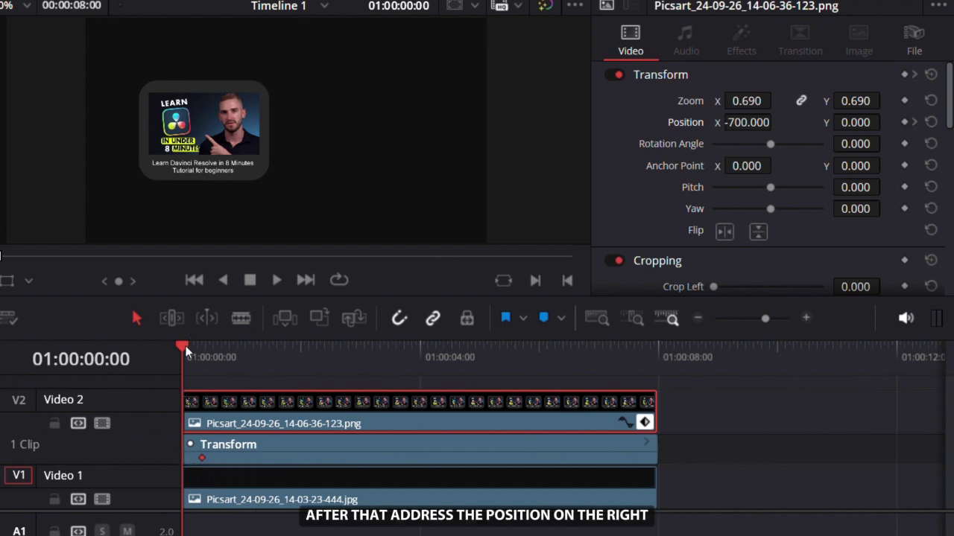
pyautogui.moveTo(186, 350); pyautogui.dragTo(201, 350)
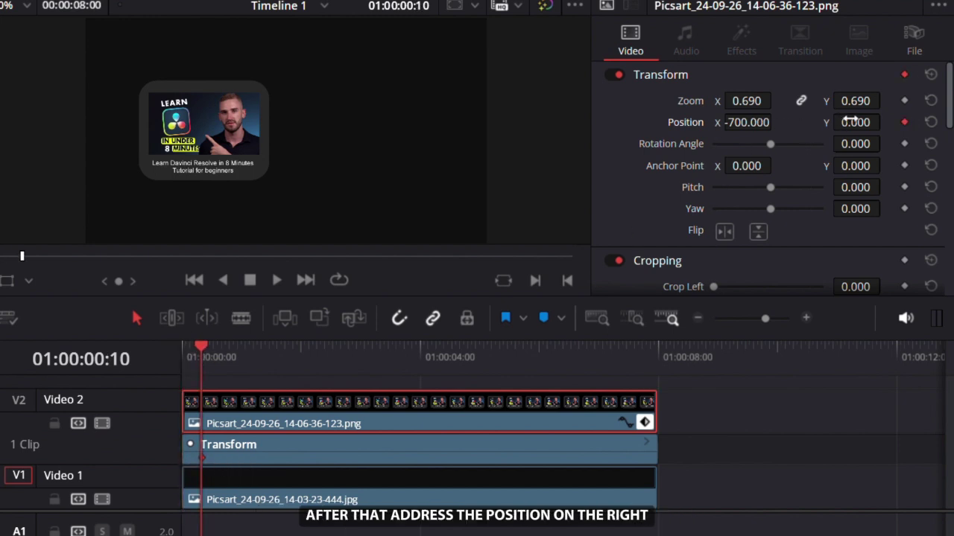
pyautogui.moveTo(855, 123); pyautogui.dragTo(794, 124)
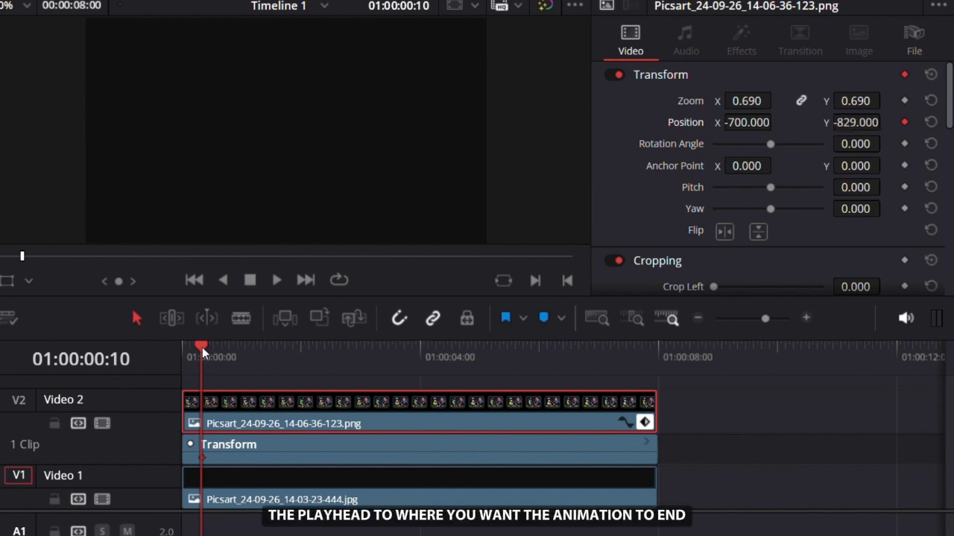
# Step: Set an end keyframe of Position Y 0 at 01:00:01:19 and play the slide-in
pyautogui.moveTo(202, 352); pyautogui.dragTo(280, 361)
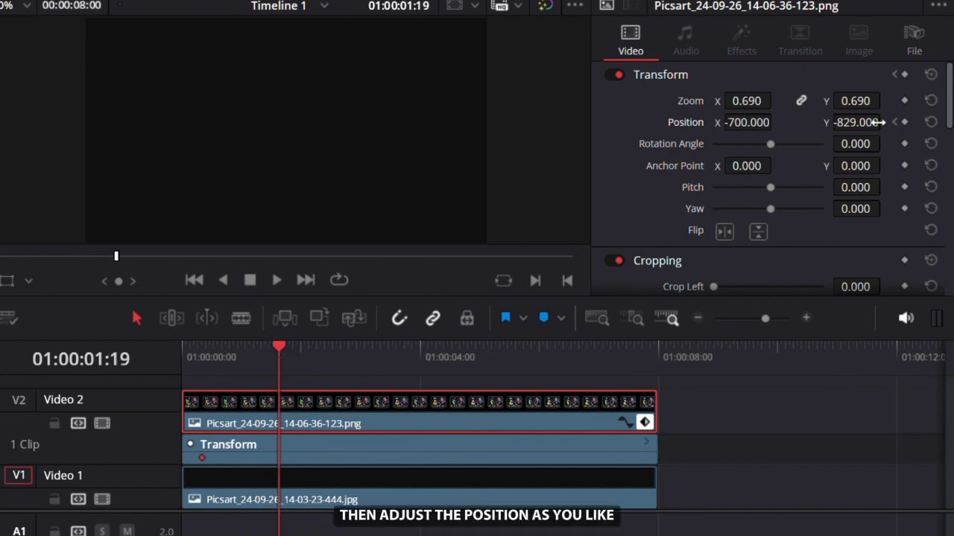
pyautogui.click(838, 123)
pyautogui.write('0')
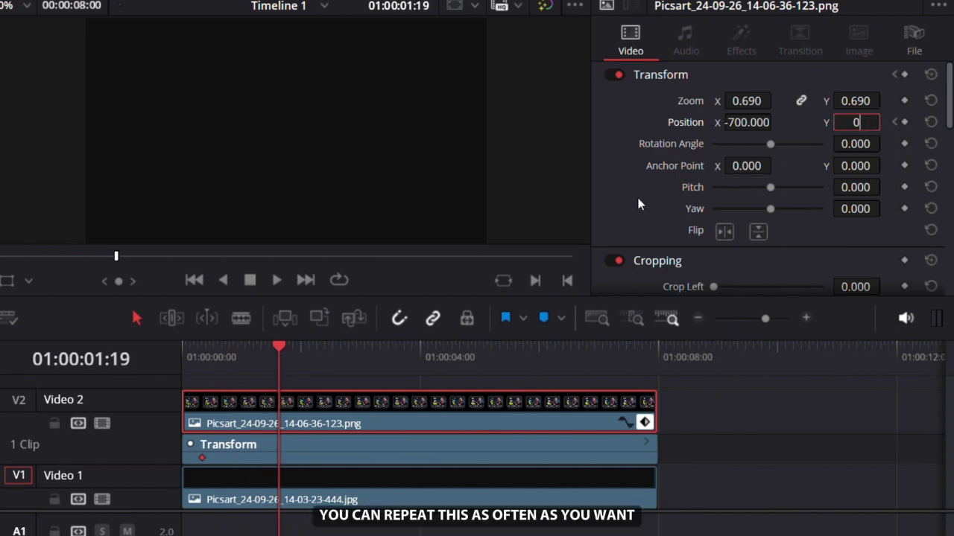
pyautogui.press('Return')
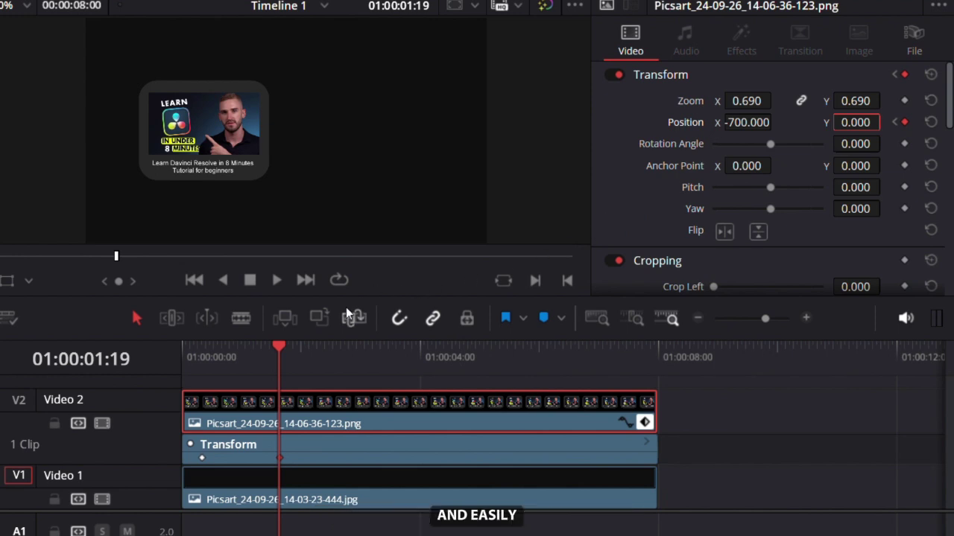
pyautogui.click(192, 357)
pyautogui.press('space')
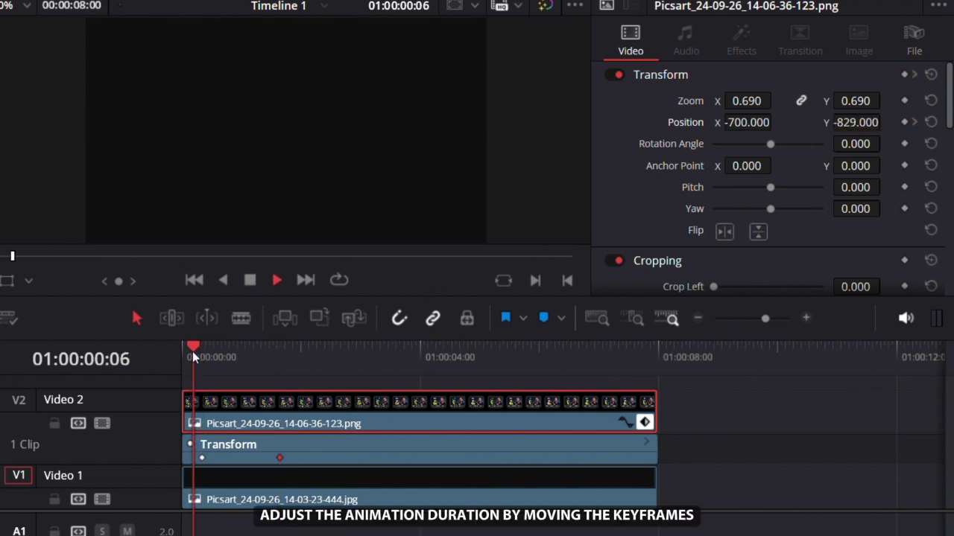